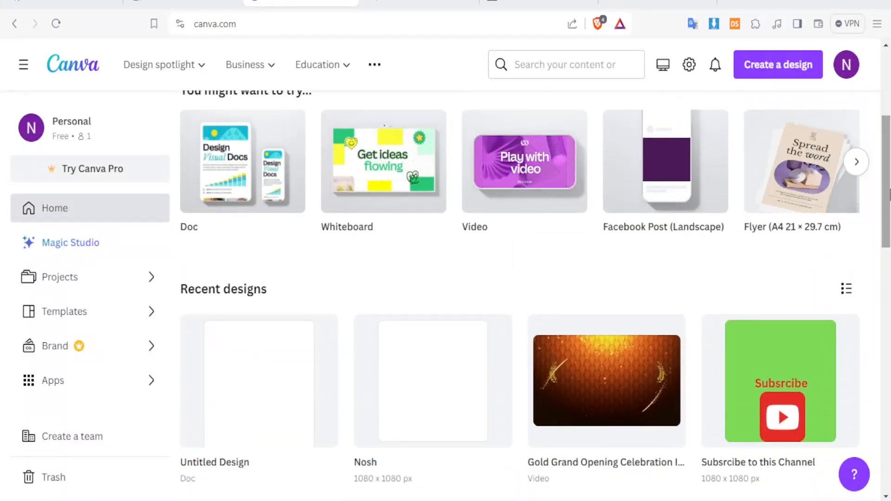
- Create a new blank Canva Doc and return to its Untitled design tab
left_click_drag(888, 193, 886, 114)
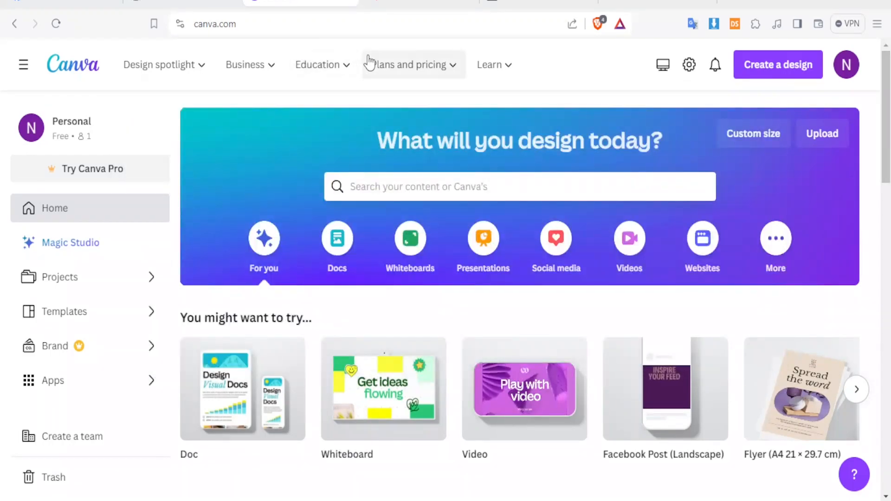
mouse_move(371, 63)
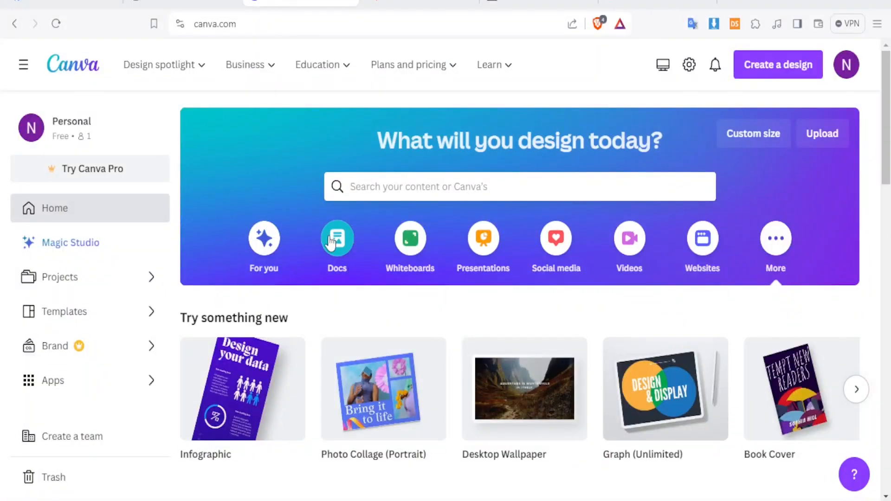
left_click(774, 62)
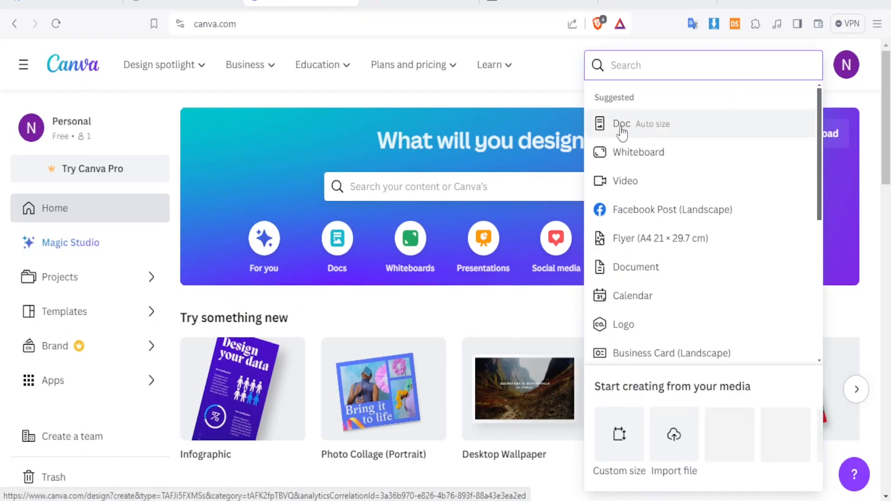
left_click(622, 129)
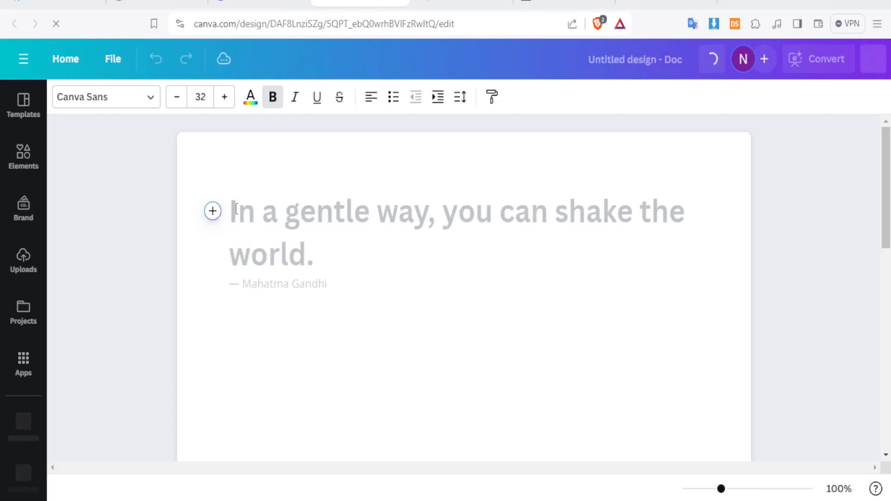
left_click(255, 5)
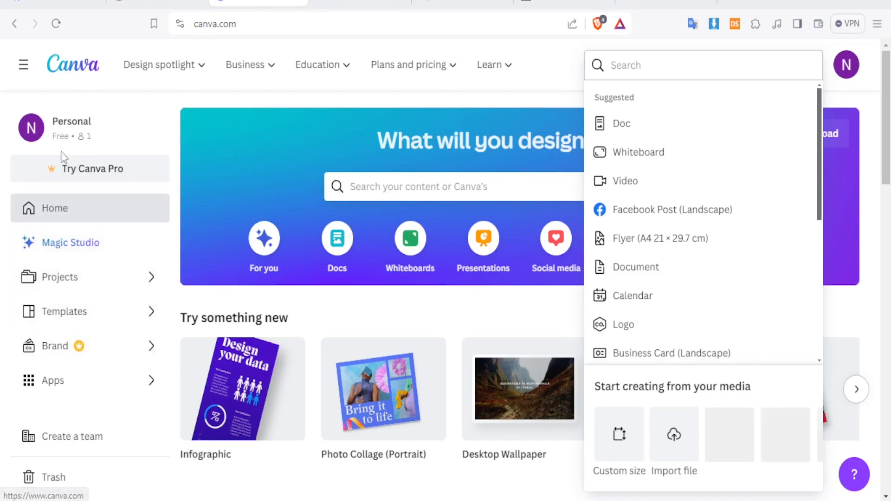
left_click(343, 2)
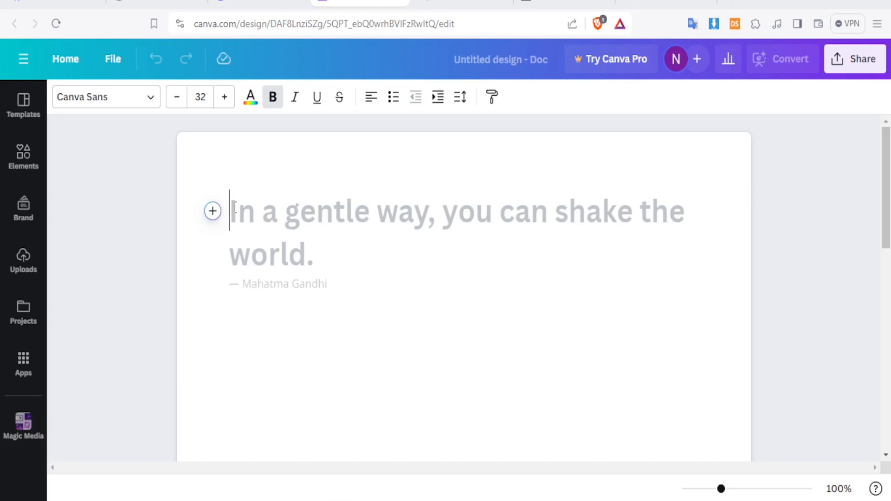
type("hhhhh")
key("BackSpace")
key("BackSpace")
key("BackSpace")
key("BackSpace")
key("BackSpace")
left_click(233, 223)
type("/")
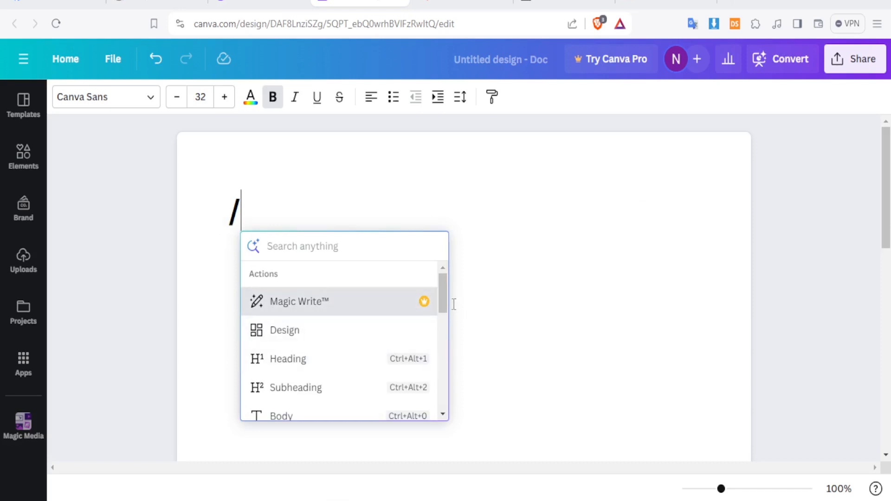
left_click_drag(444, 298, 451, 395)
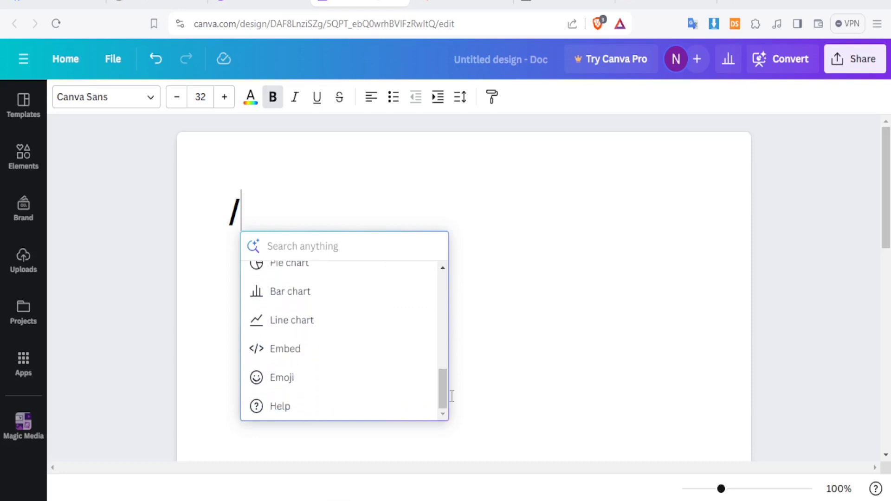
left_click(264, 191)
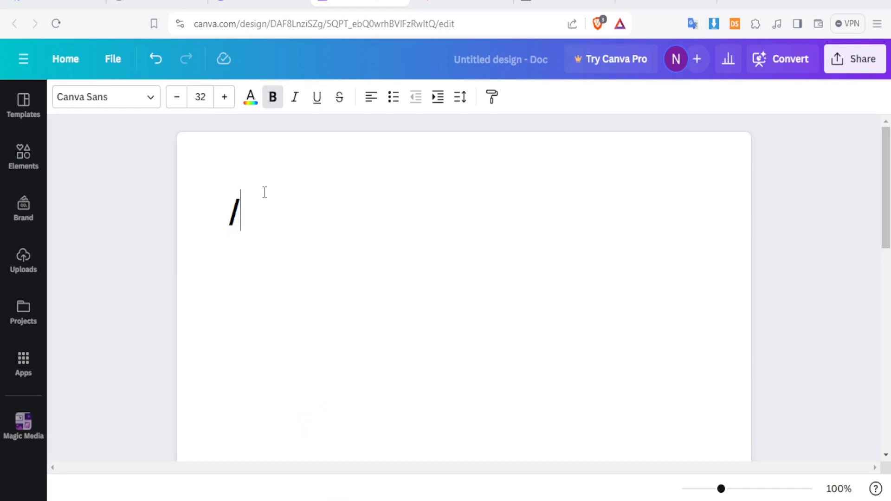
key("BackSpace")
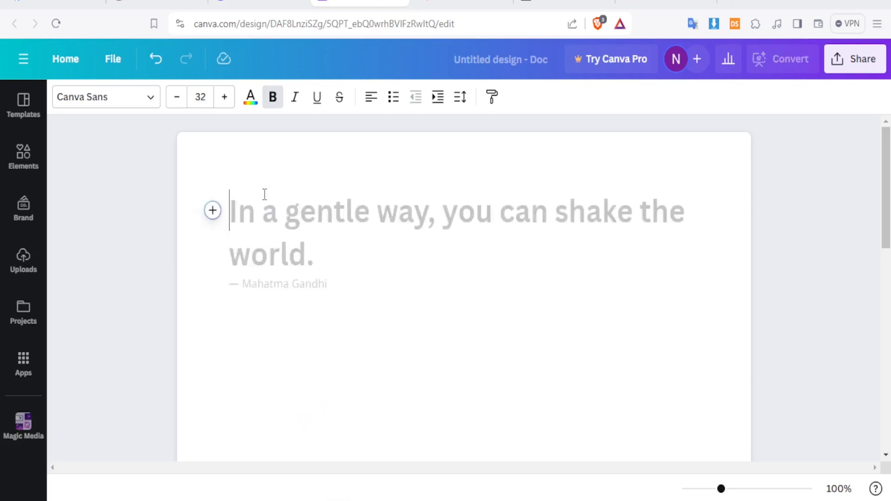
left_click(213, 212)
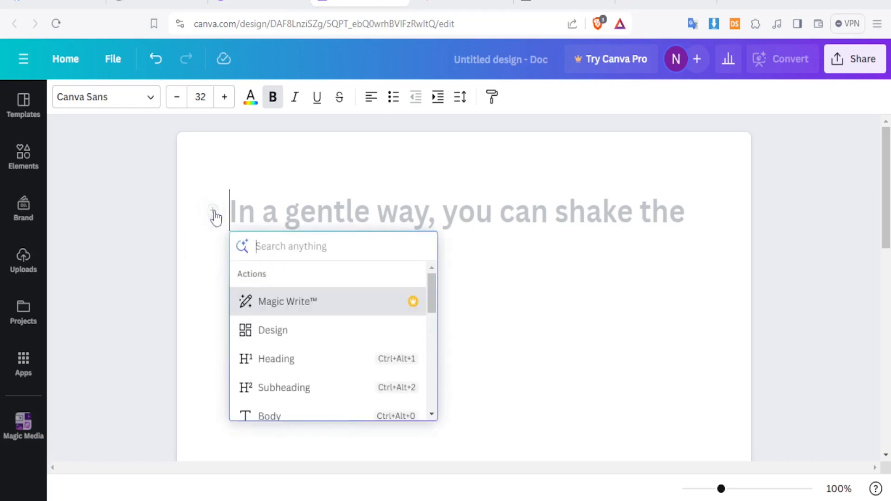
left_click(275, 307)
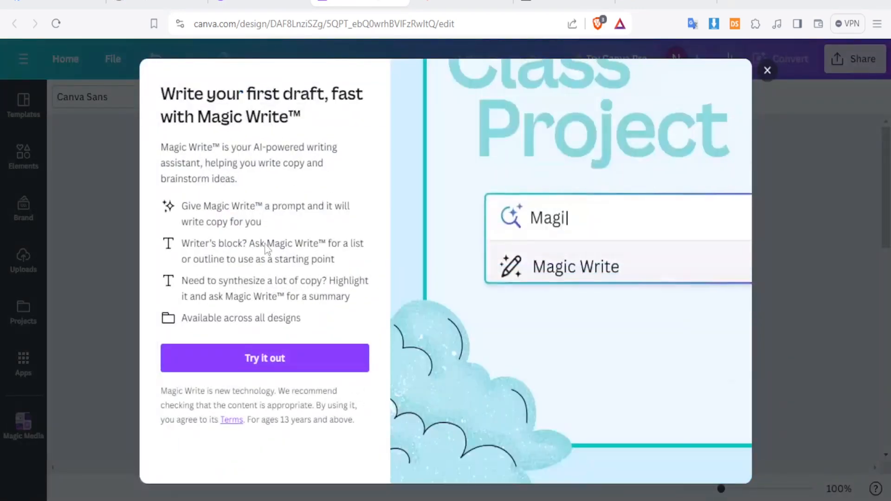
left_click(768, 70)
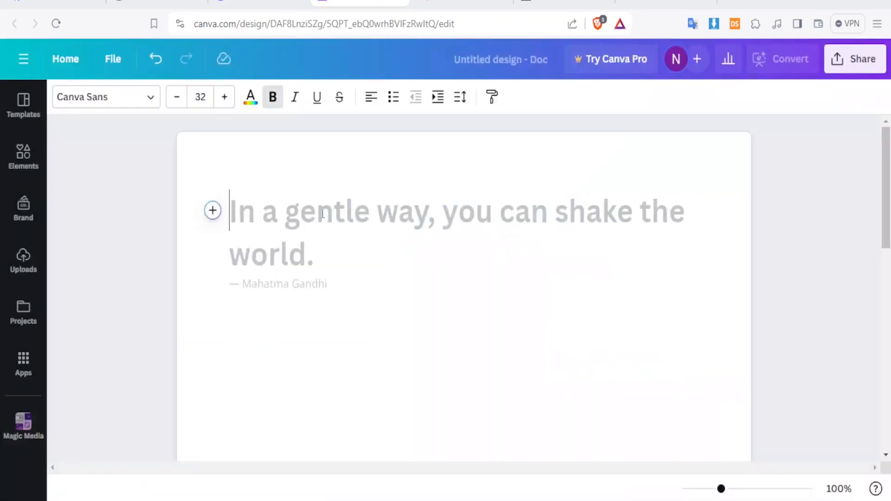
left_click(445, 3)
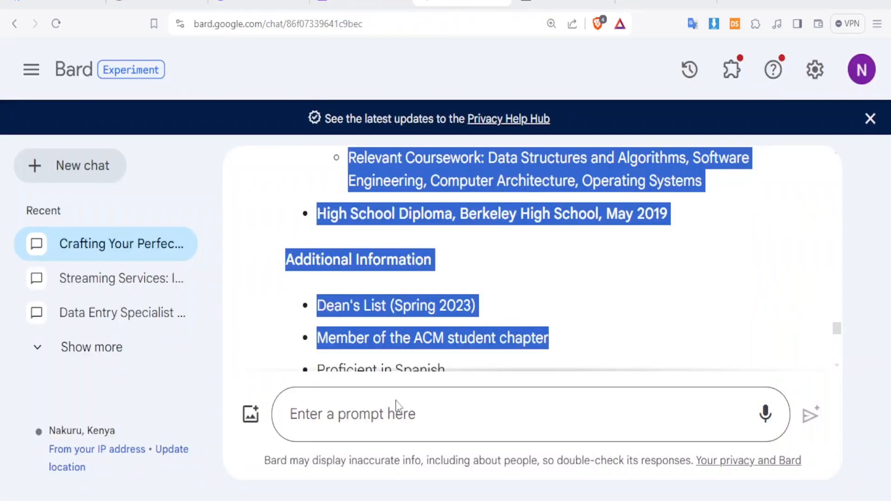
left_click(378, 419)
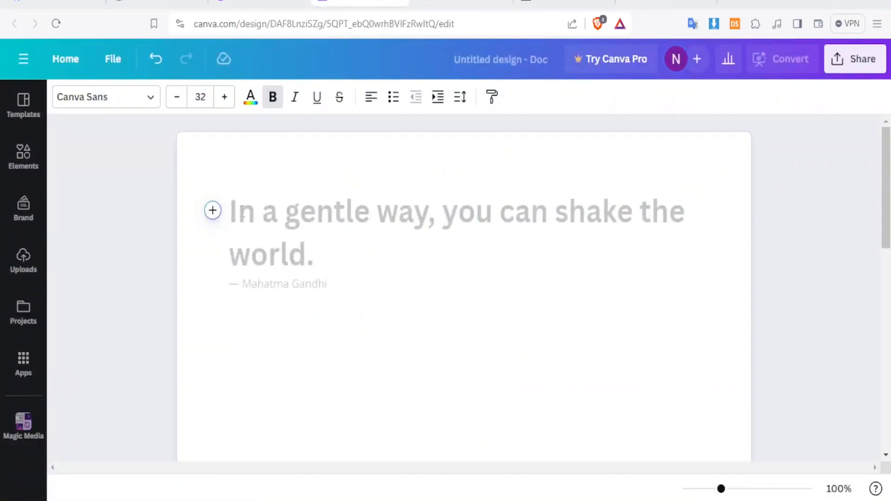
- Type the heading 'The best online practices for Upwork' and start a new line below it
type("Th")
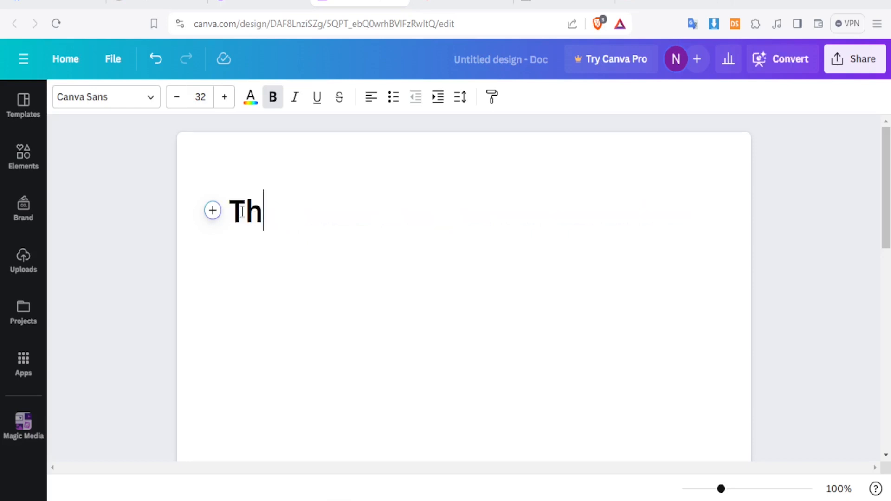
type("e best online ")
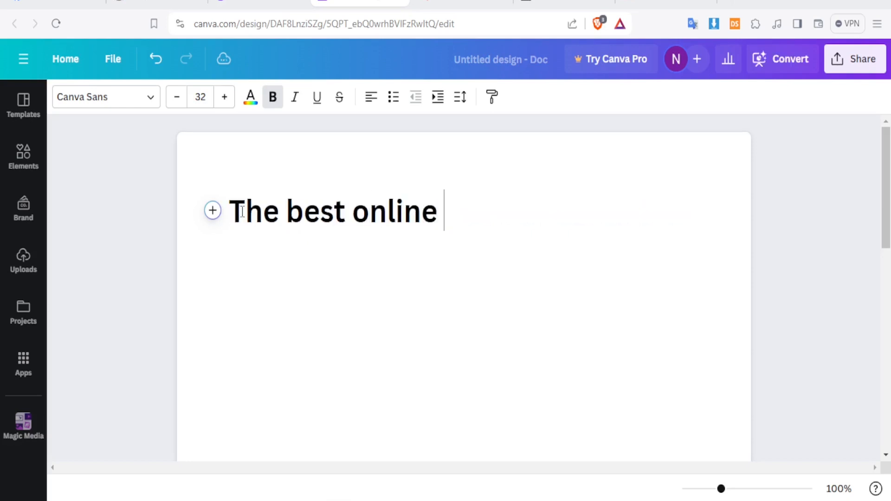
type("practices for Upwork")
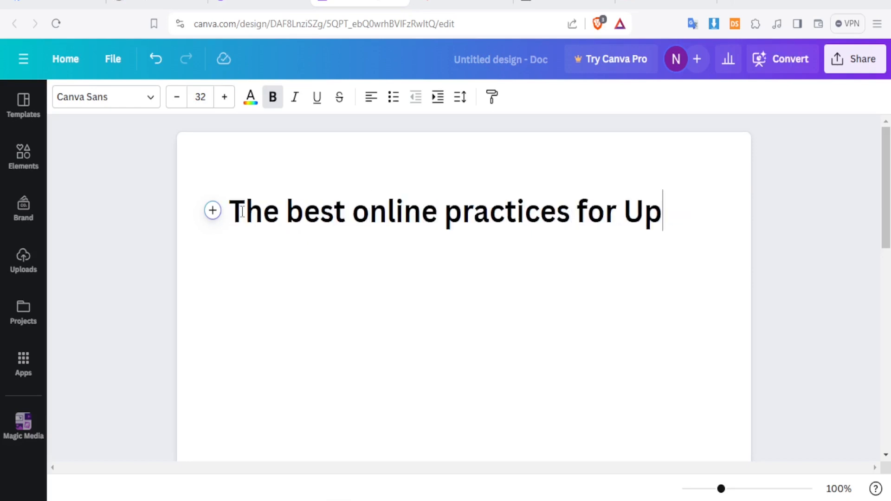
key("Left")
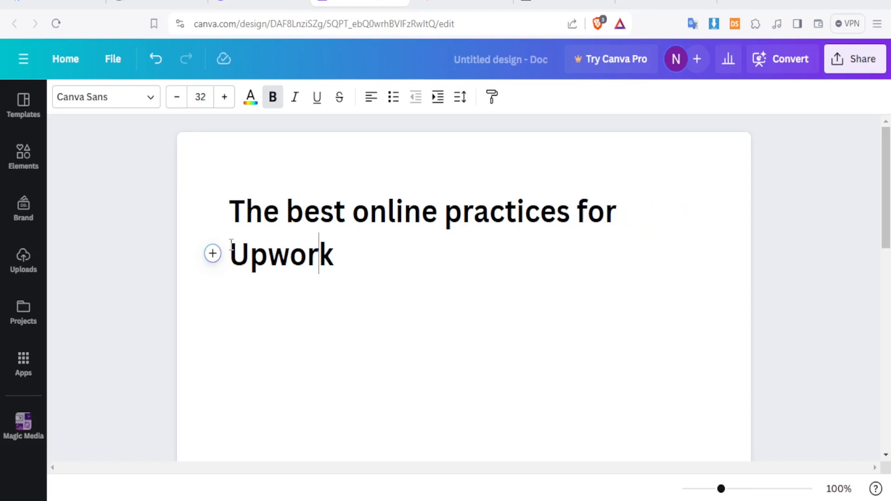
left_click(213, 253)
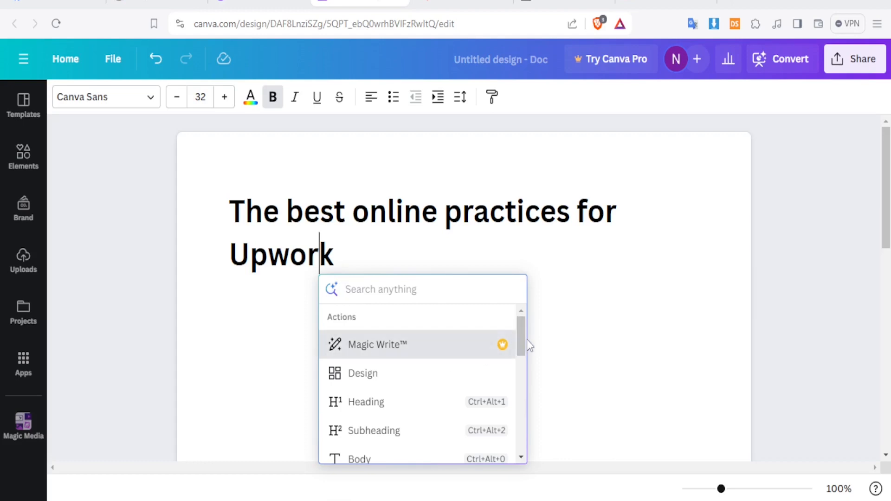
left_click(363, 263)
key("Return")
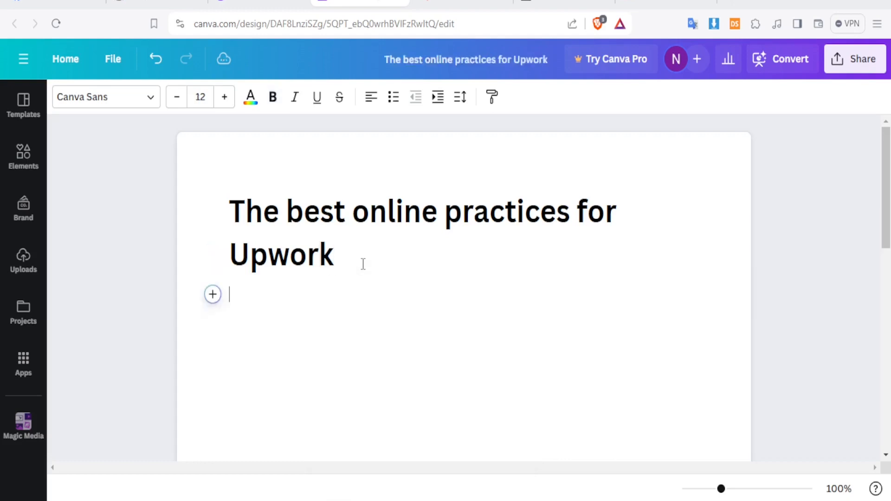
- Centre the heading on the page and move to the empty line beneath it
left_click_drag(345, 261, 227, 209)
left_click(376, 104)
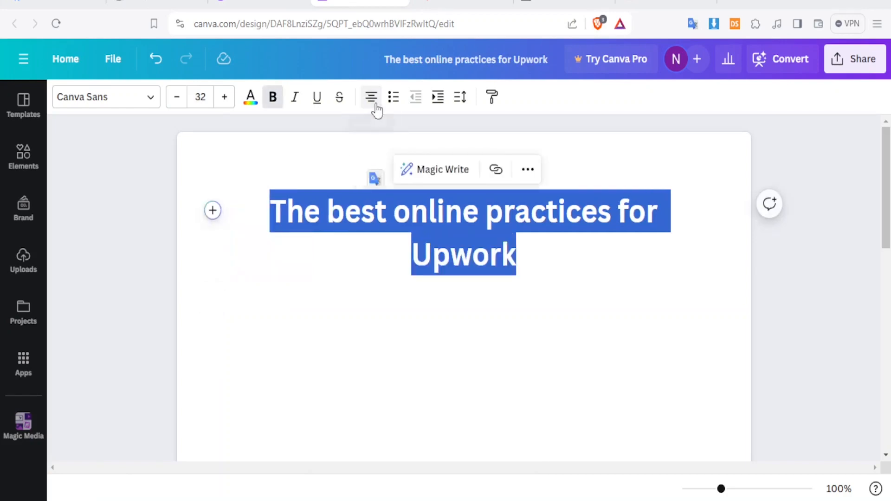
left_click(526, 273)
key("Down")
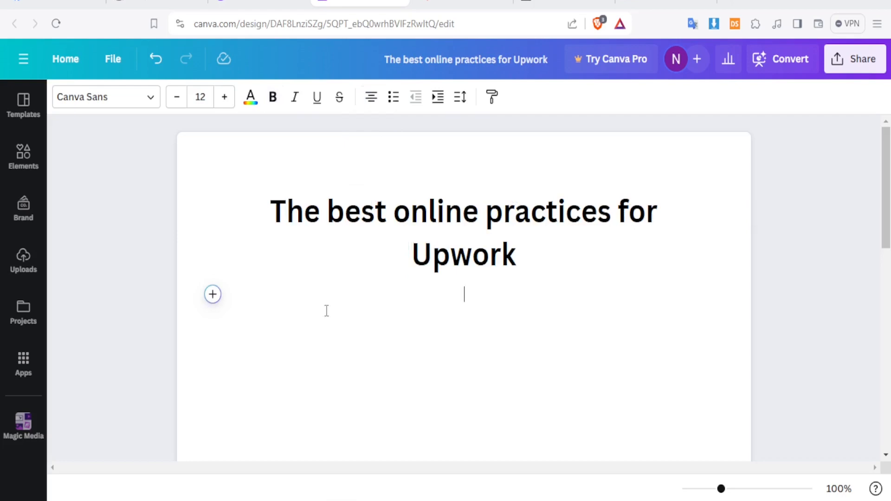
left_click(213, 295)
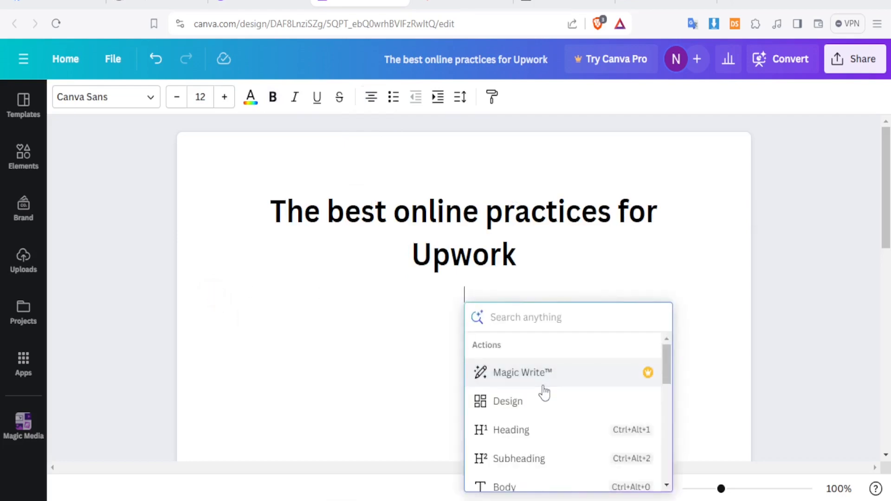
- Add a Canva design block to the Doc, opening a 2000 × 600 px banner editor
left_click(519, 403)
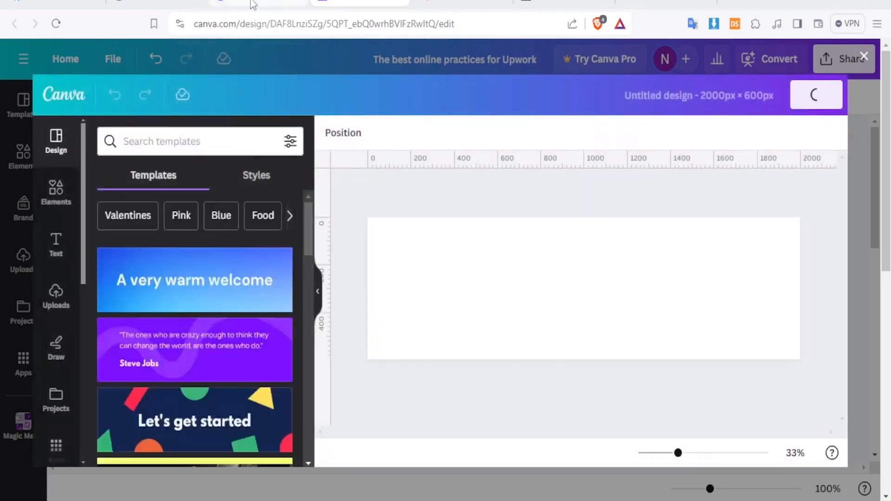
left_click(253, 3)
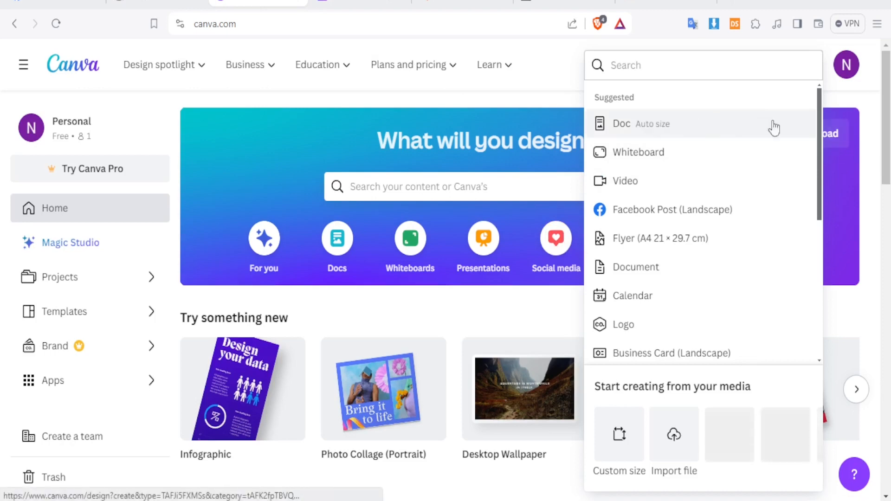
left_click_drag(886, 147, 888, 258)
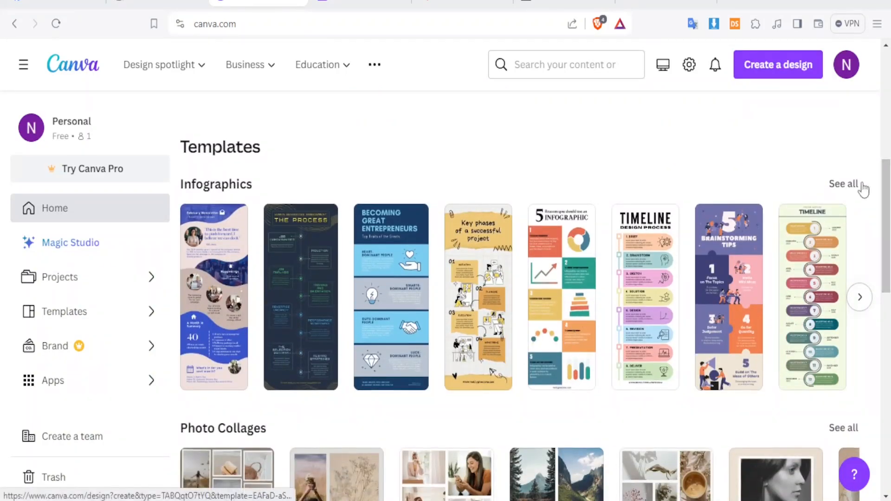
left_click_drag(886, 184, 886, 204)
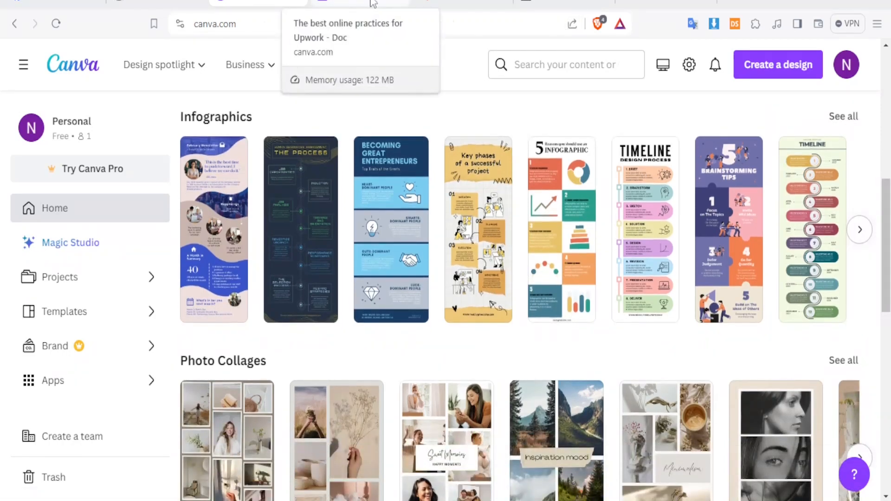
left_click(373, 3)
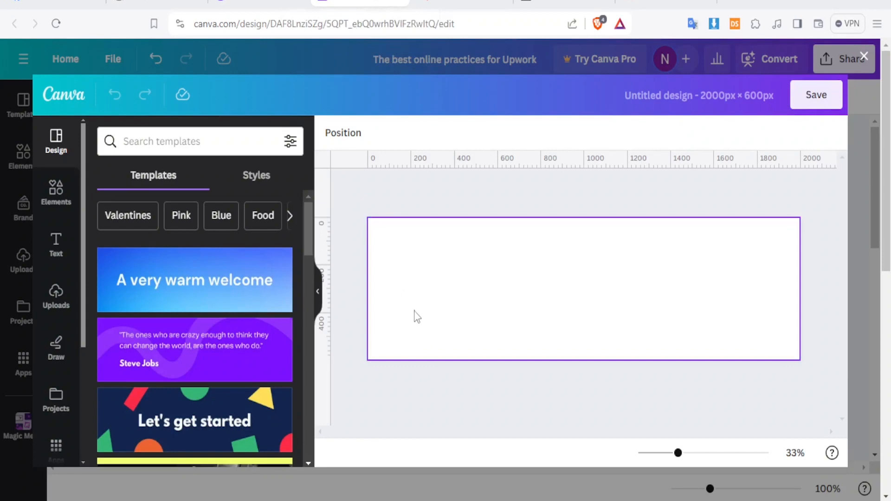
- Try the 'A very warm welcome' and 'Let's get started' banner templates
mouse_move(307, 251)
left_mouse_down()
mouse_move(311, 319)
mouse_move(312, 268)
left_mouse_up()
scroll(312, 256, "up", 3)
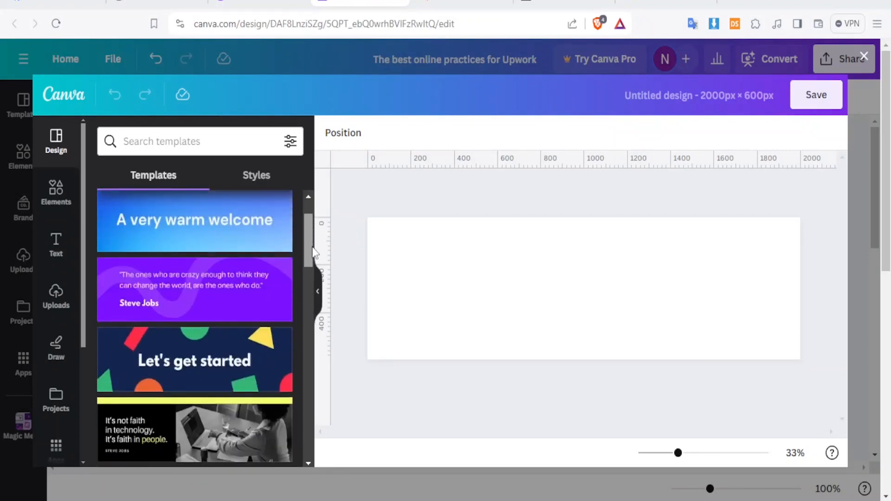
left_click(237, 255)
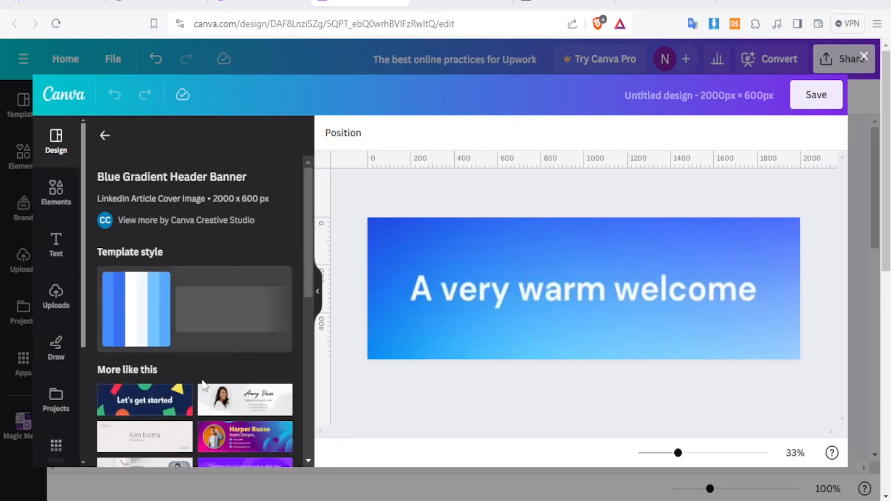
left_click(170, 399)
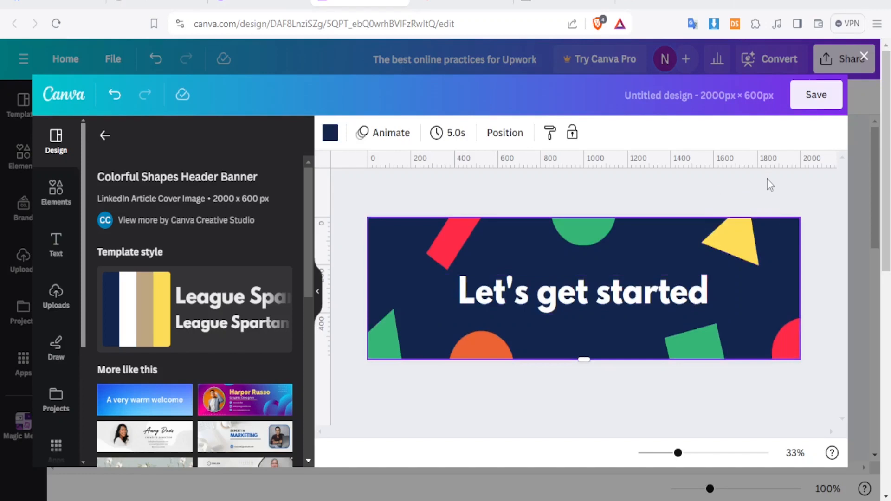
left_click_drag(309, 238, 309, 282)
- Apply the purple Graphic Designer banner template and save it into the doc
left_click(260, 307)
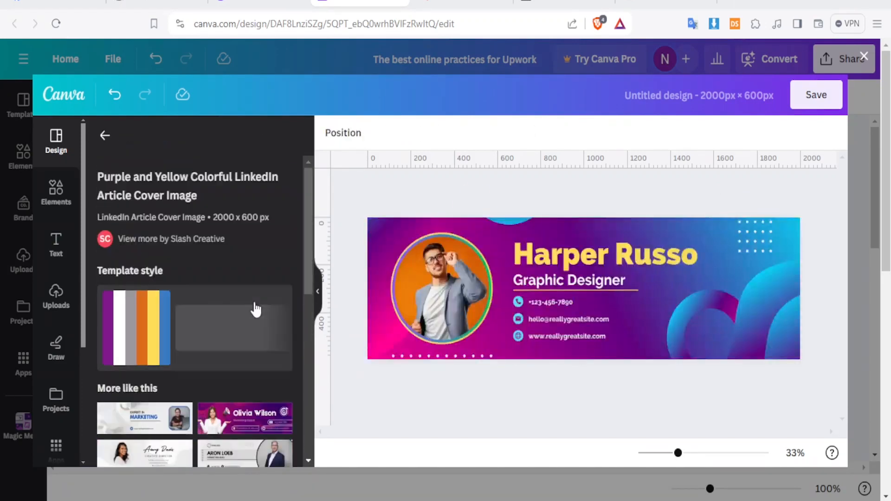
left_click(471, 263)
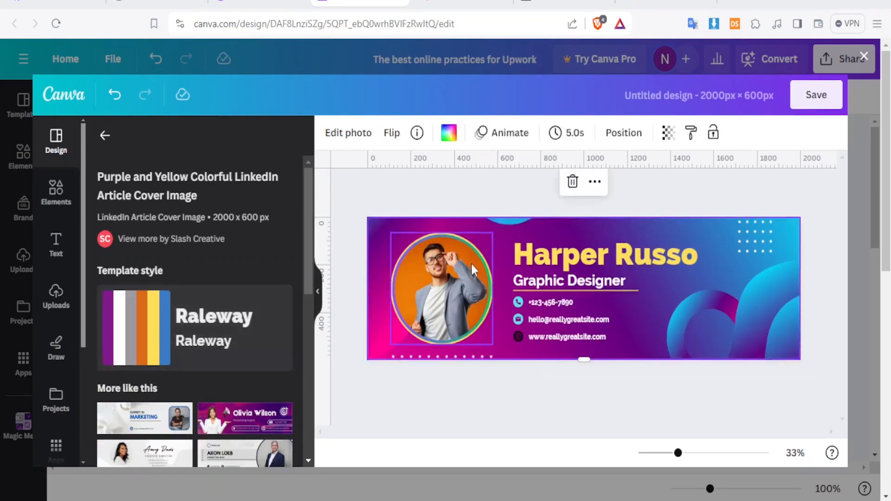
left_click(828, 107)
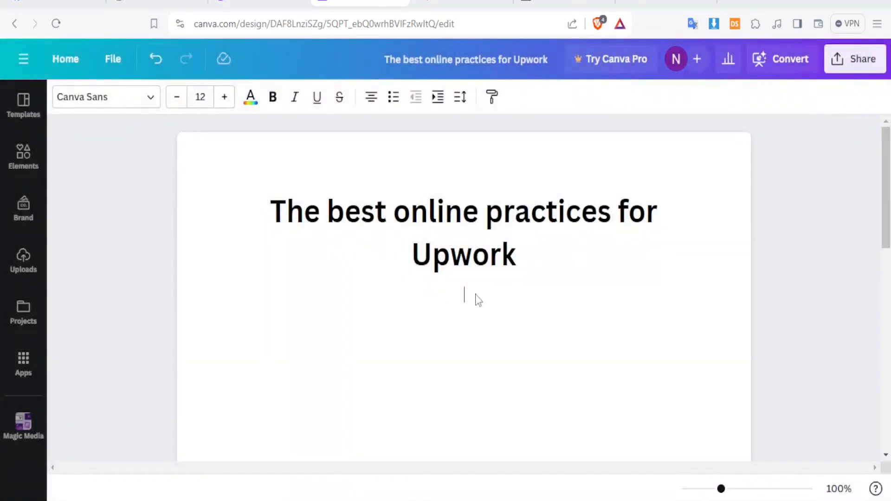
left_click_drag(479, 302, 480, 296)
left_click(477, 330)
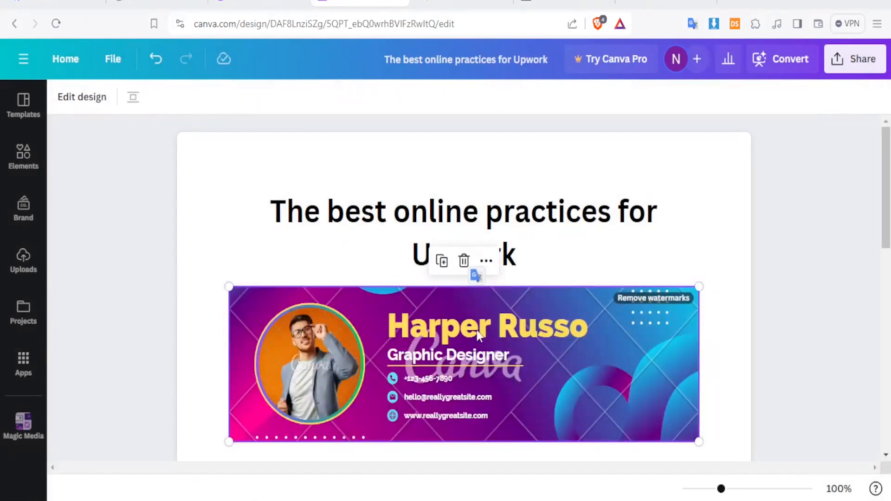
left_click(469, 366)
- Delete the purple banner from the Upwork doc
left_click(267, 2)
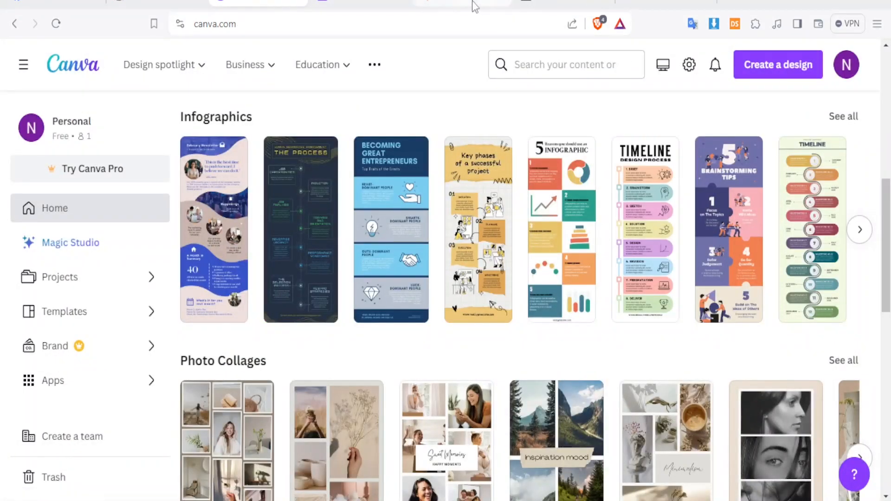
left_click(377, 5)
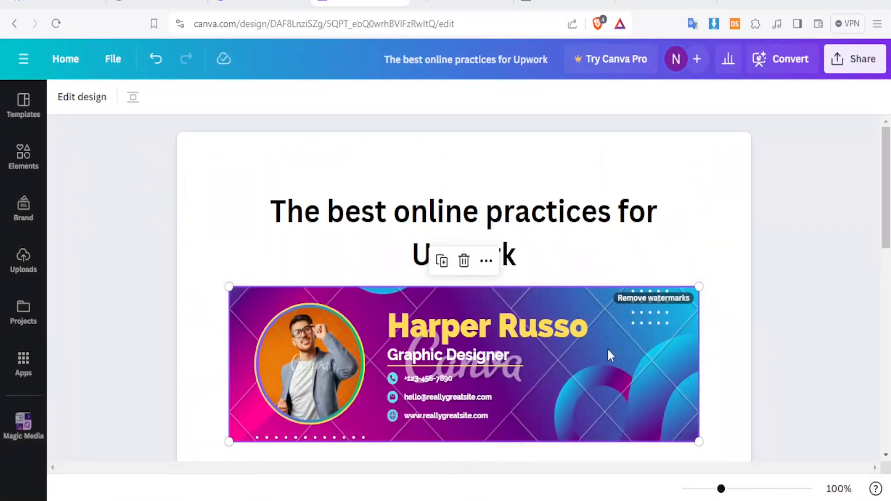
key("Delete")
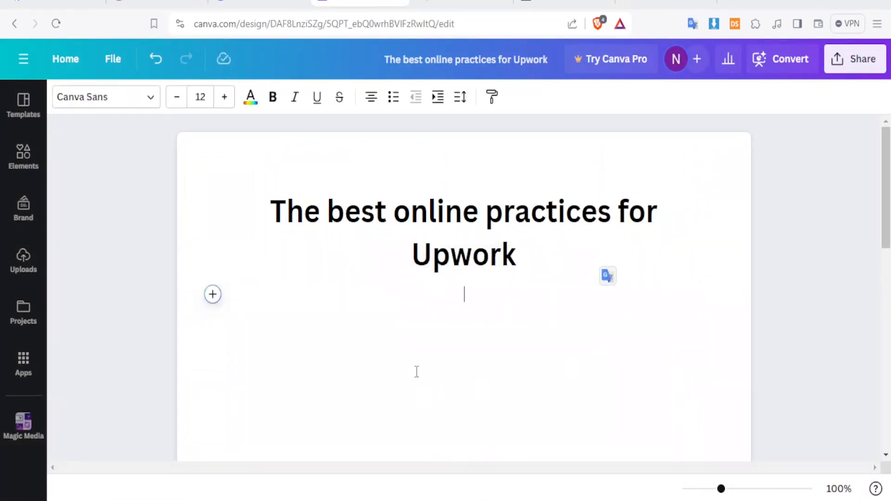
- Start a new banner design using the cream 'Starting your business' template
left_click(212, 295)
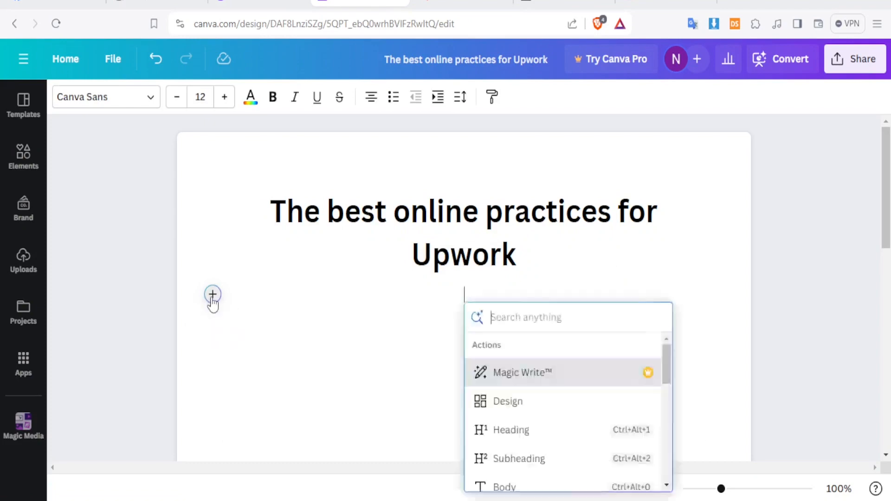
left_click(511, 406)
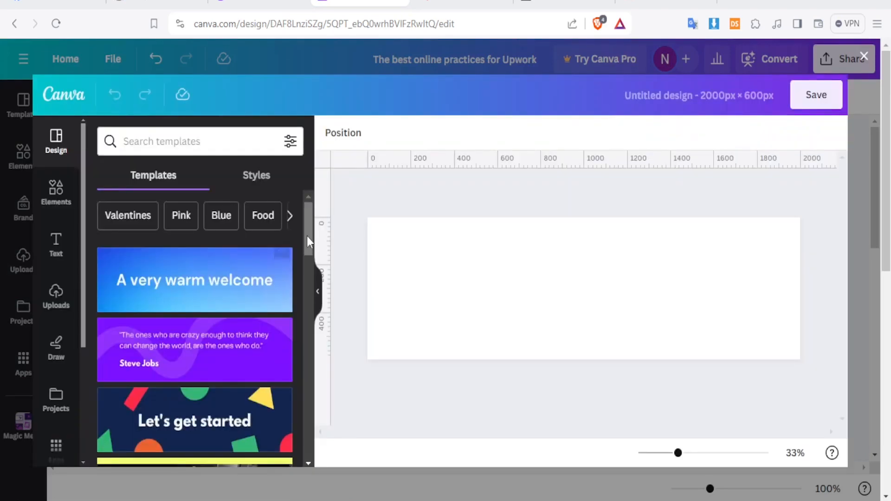
left_click_drag(307, 235, 308, 310)
scroll(307, 308, "down", 1)
left_click(245, 318)
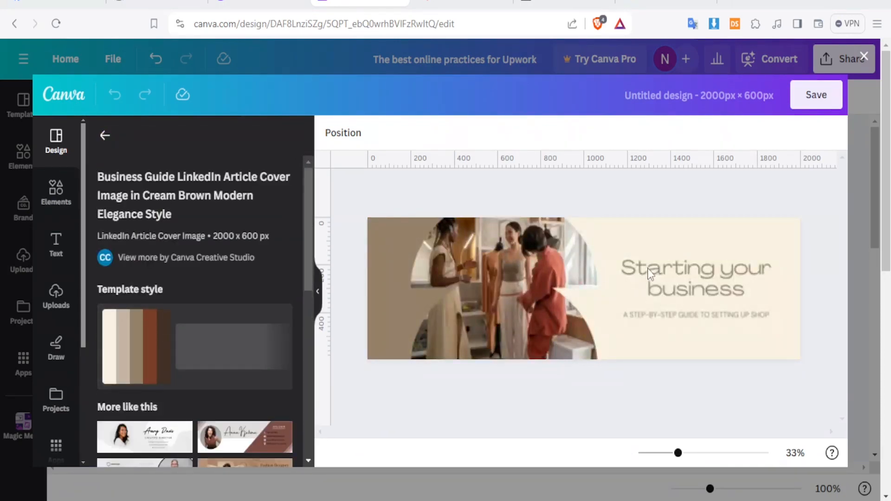
- Change the banner title from 'Starting your business' to 'WELCOME TO UPWORK'
double_click(649, 274)
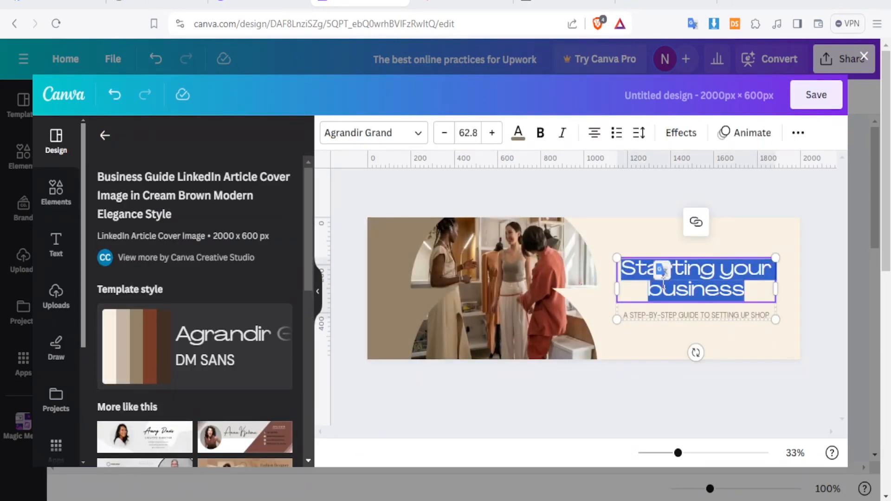
type("WELCOME TO UPWORK")
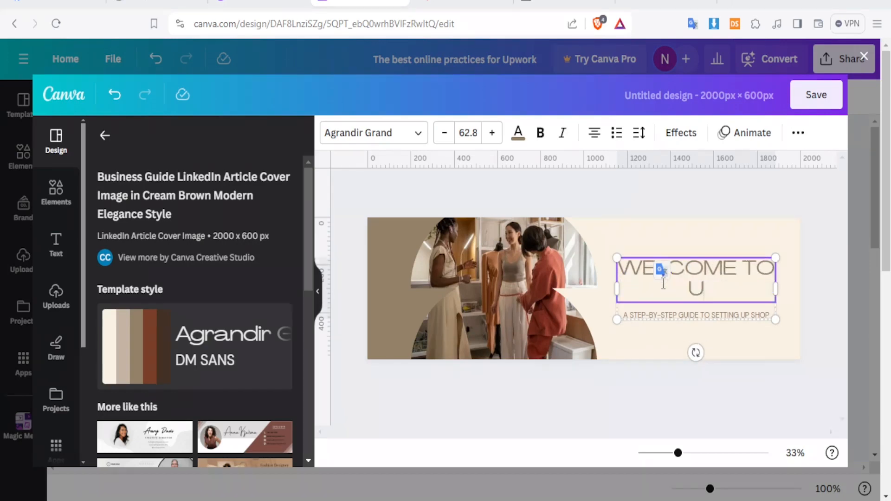
left_click(544, 342)
left_click(643, 318)
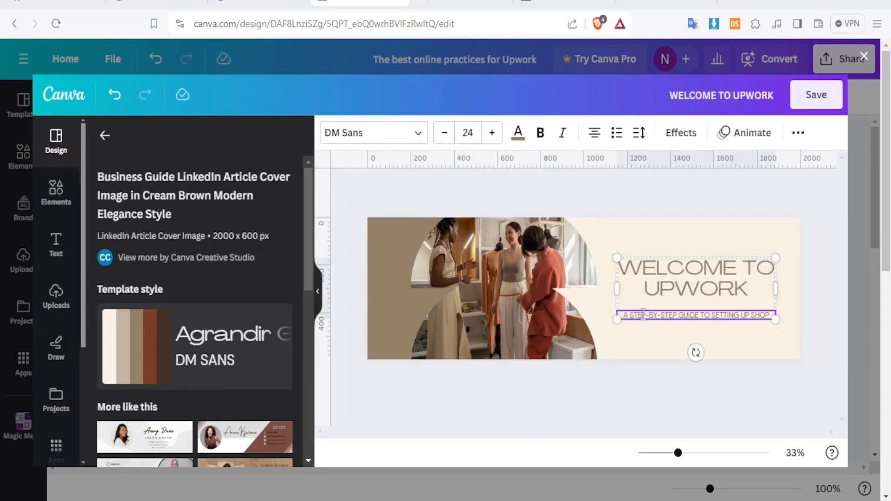
left_click(656, 359)
- Make the title text dark brown and save the banner into the doc
left_click(656, 302)
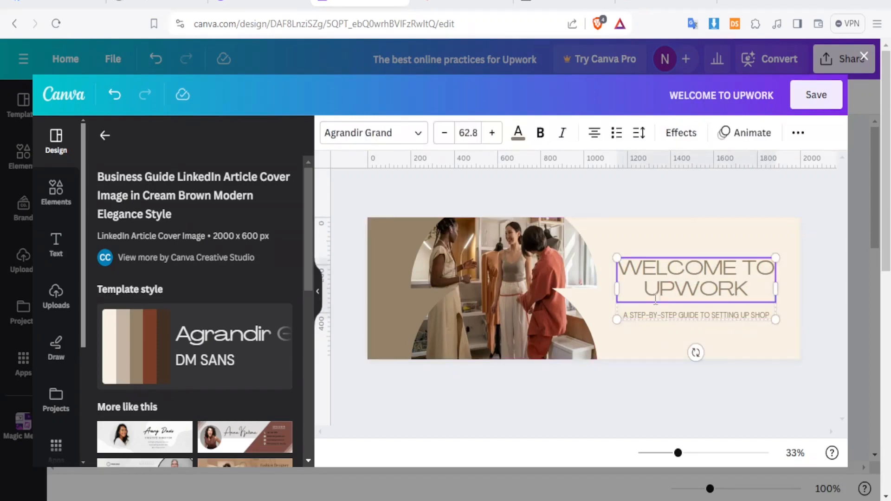
left_click(518, 132)
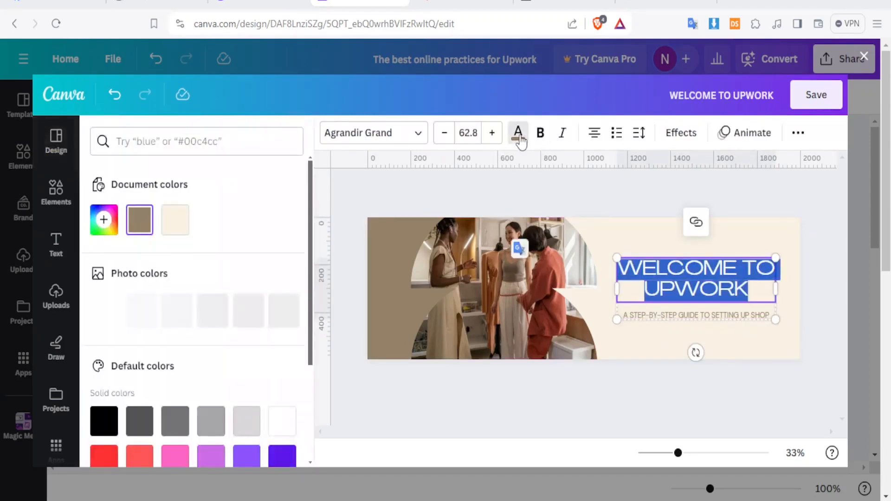
left_click(282, 308)
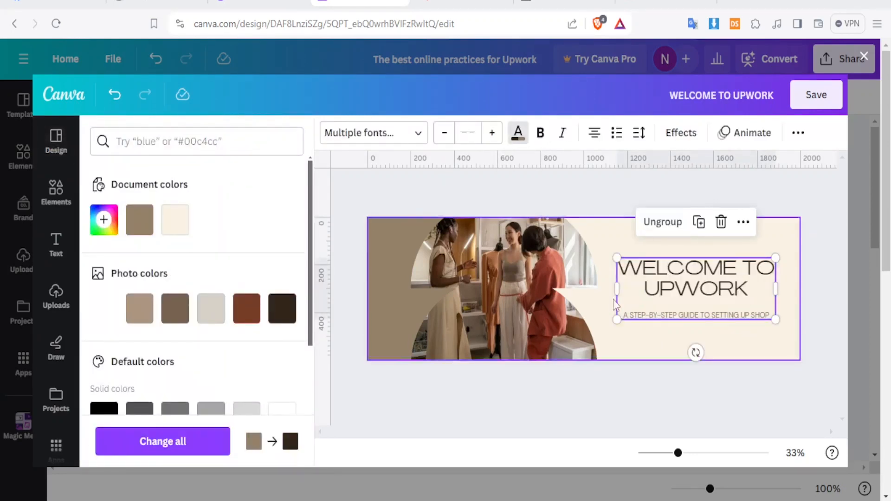
left_click(649, 399)
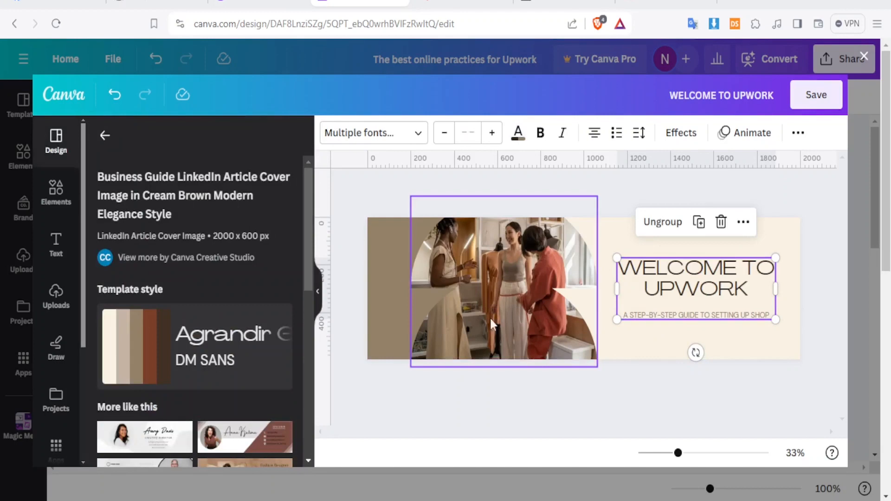
left_click(816, 102)
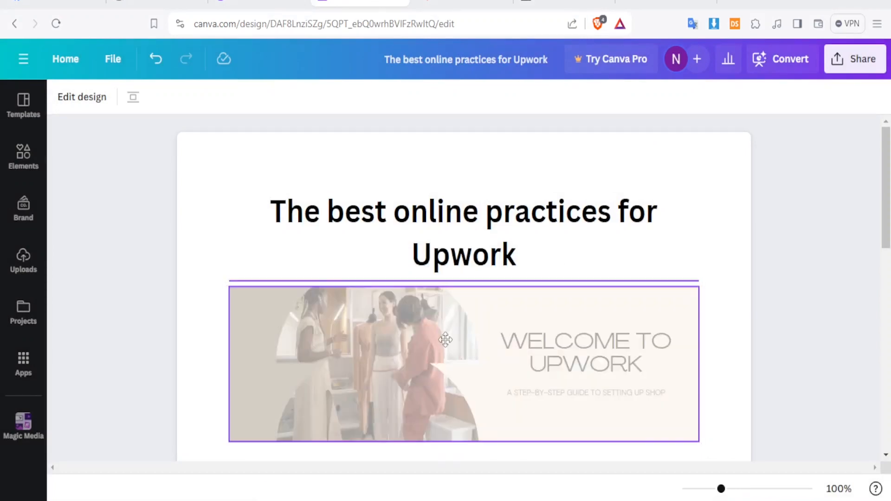
- Add a new empty line below the welcome banner
left_click(640, 273)
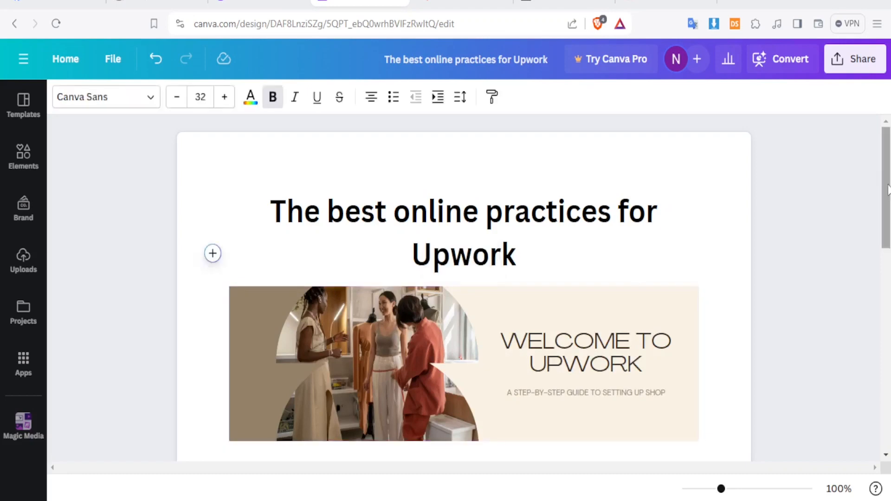
scroll(640, 273, "down", 3)
left_click(707, 313)
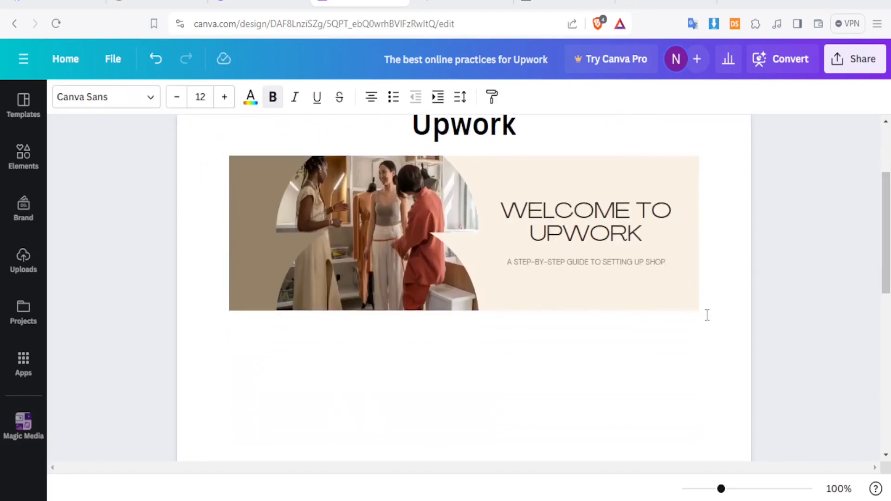
key("Return")
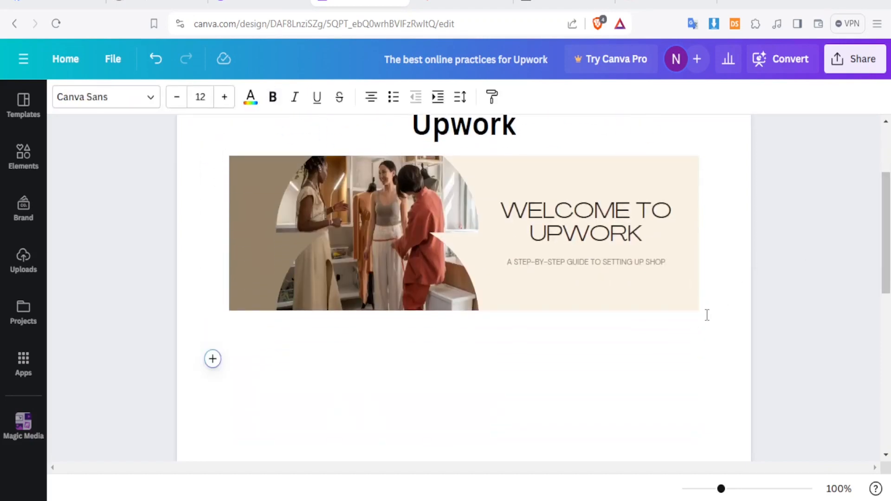
left_click(212, 359)
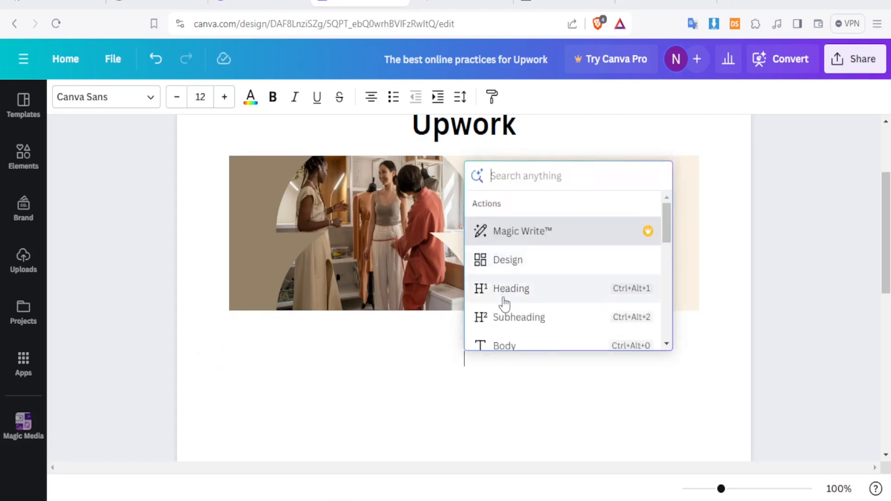
- Glance at the Bard chat tab, then return to the Canva doc
left_click_drag(665, 230, 668, 253)
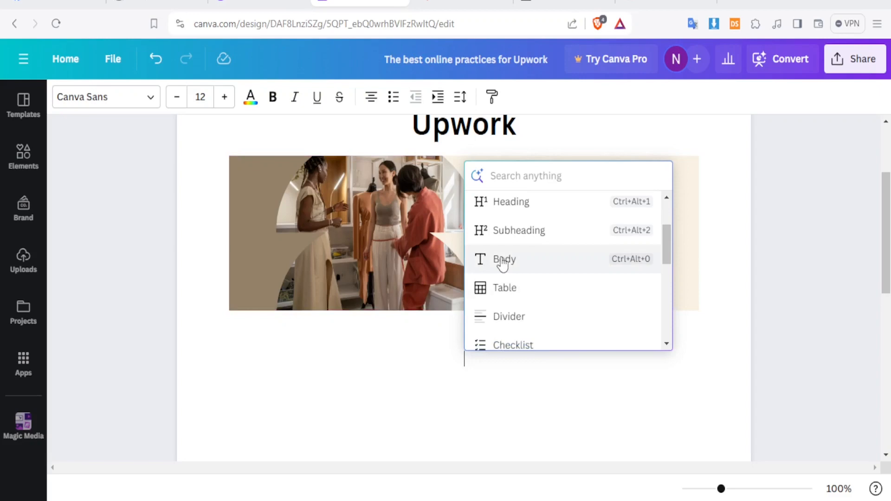
left_click(454, 6)
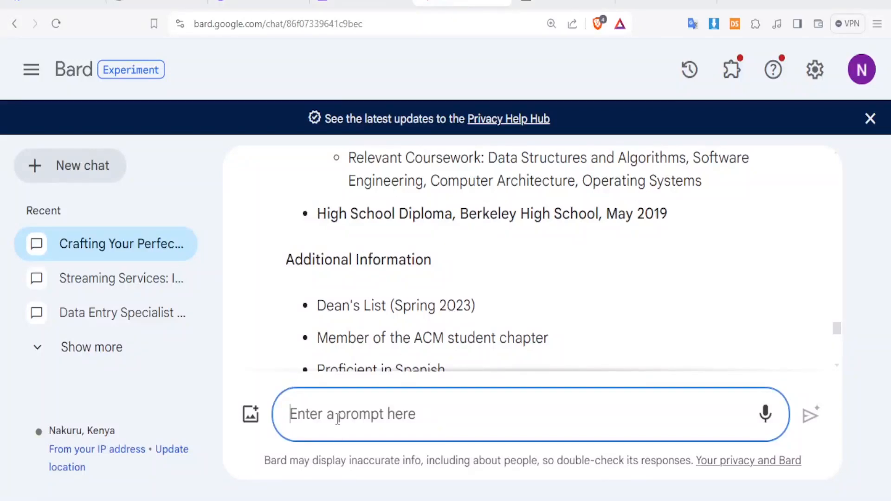
key("ctrl+shift+Tab")
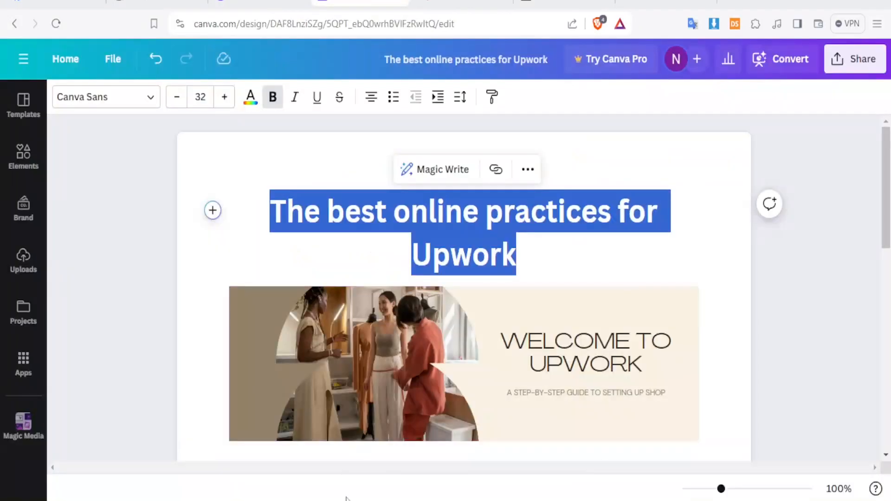
- Paste the four bulleted tips, First Impressions Matter through Build Trust, under the banner
left_click_drag(885, 220, 886, 287)
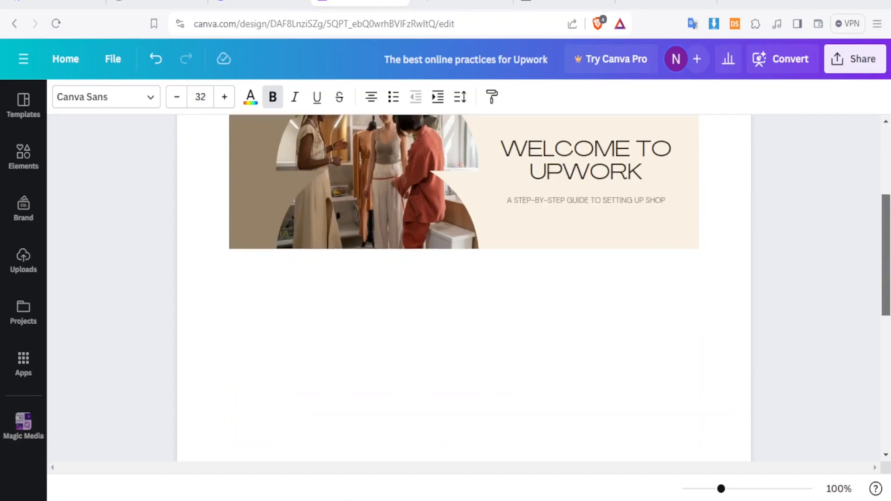
left_click(267, 301)
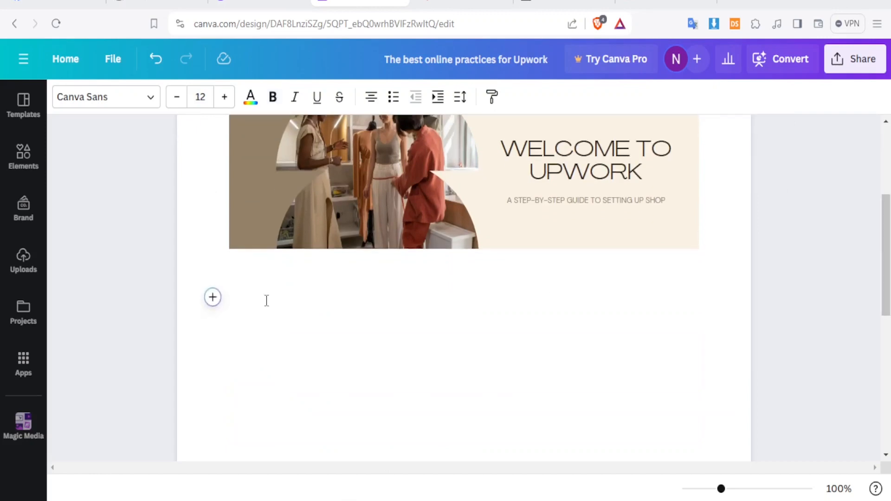
type("First Impressions Matter: Invest in a professional headshot and a clear, concise title that reflects your expertise. Keywords are King: Optimize your profile with relevant keywords to boost searchability within Upwork and Google searches. Showcase Accomplishments: Don't just list skills; describe past projects, highlight achievements, and quantify results whenever possible. Build Trust: Earn positive client feedback and maintain a complete profile to establish credibility and attract top-tier clients.")
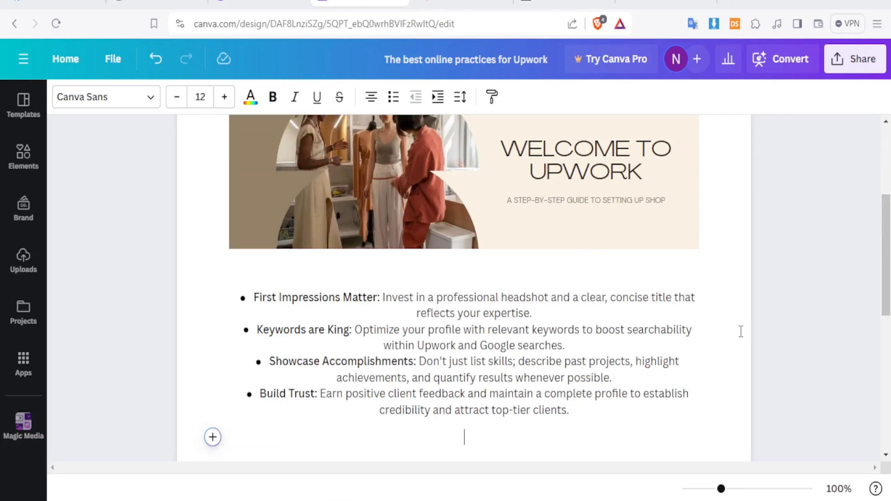
scroll(855, 294, "down", 4)
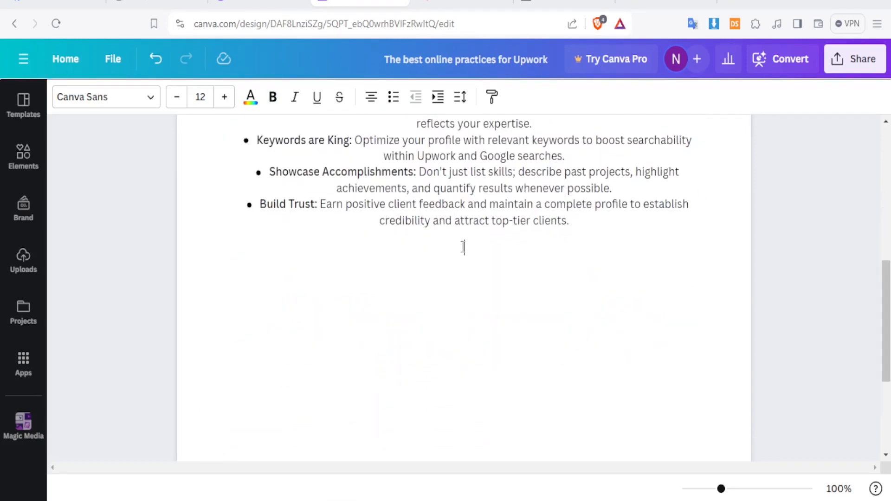
left_click(252, 305)
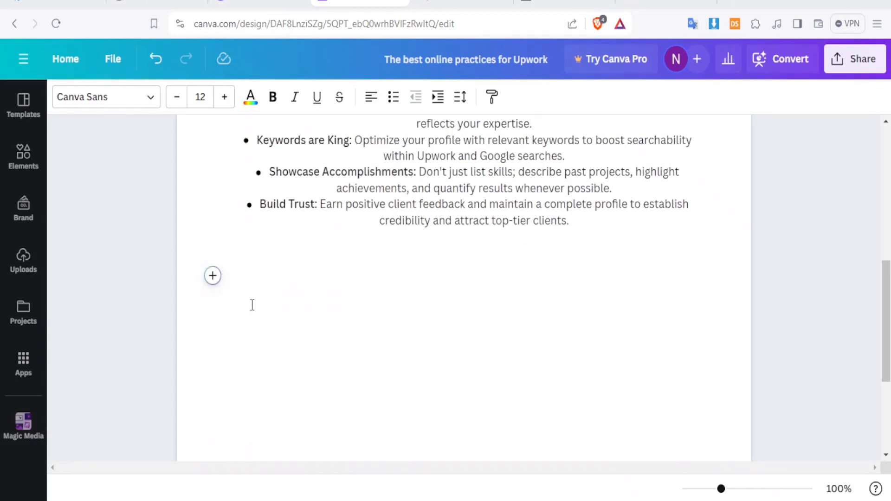
left_click(212, 278)
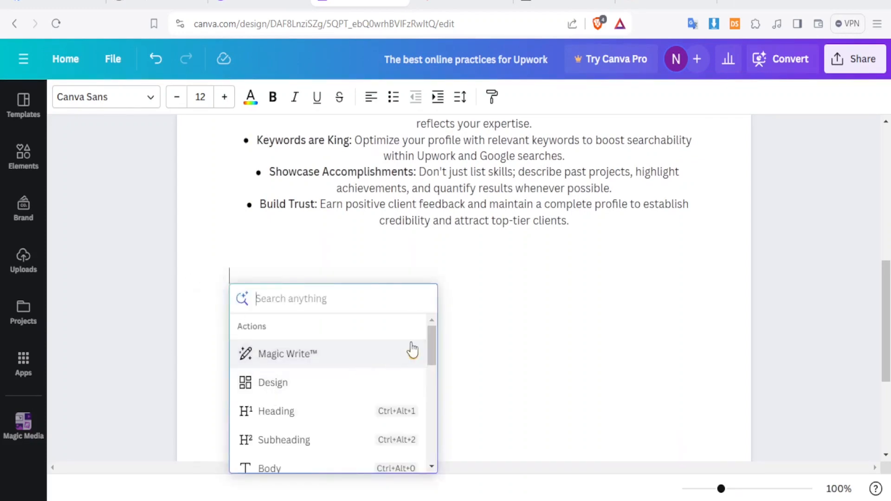
left_click_drag(434, 344, 438, 382)
left_click(292, 377)
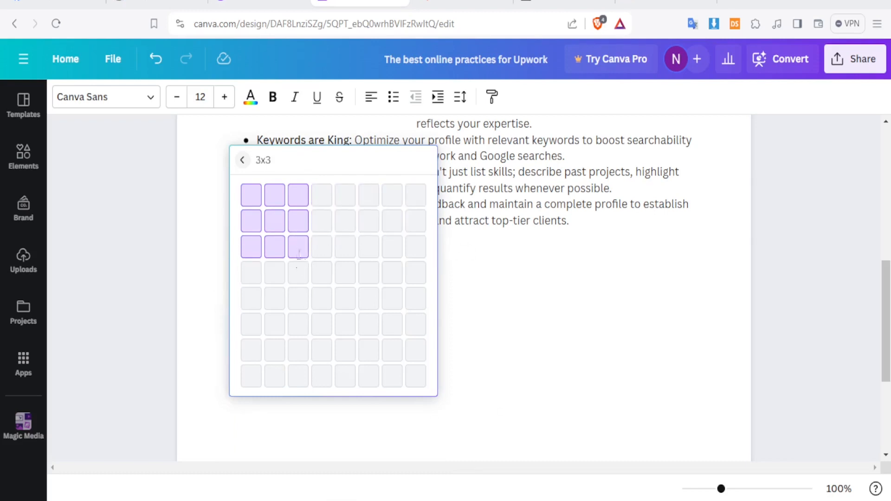
left_click(299, 253)
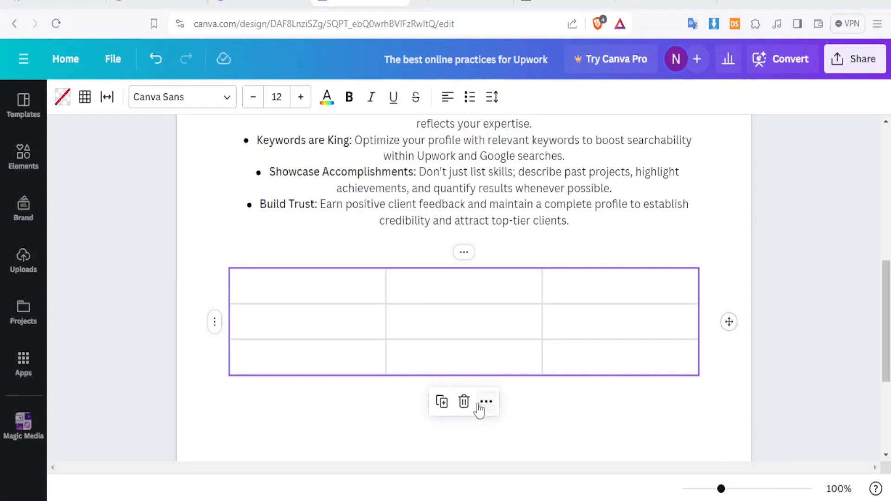
left_click(464, 402)
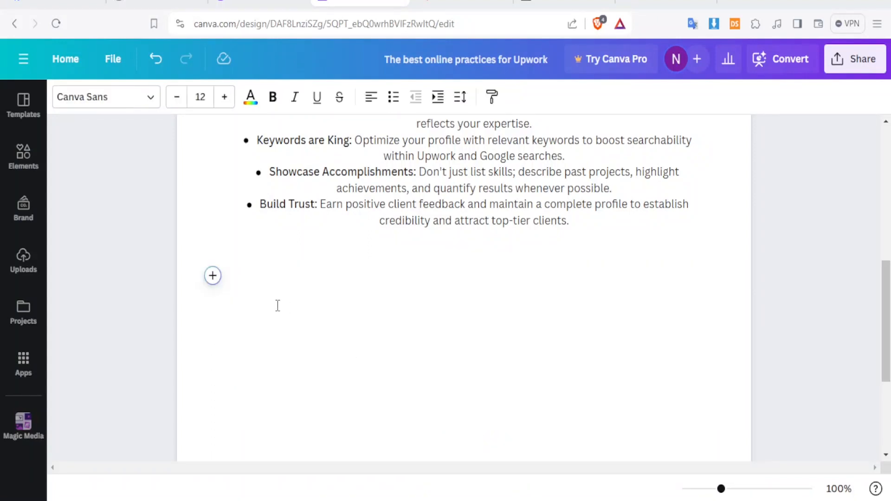
- Insert a pie chart below the tips
left_click(212, 276)
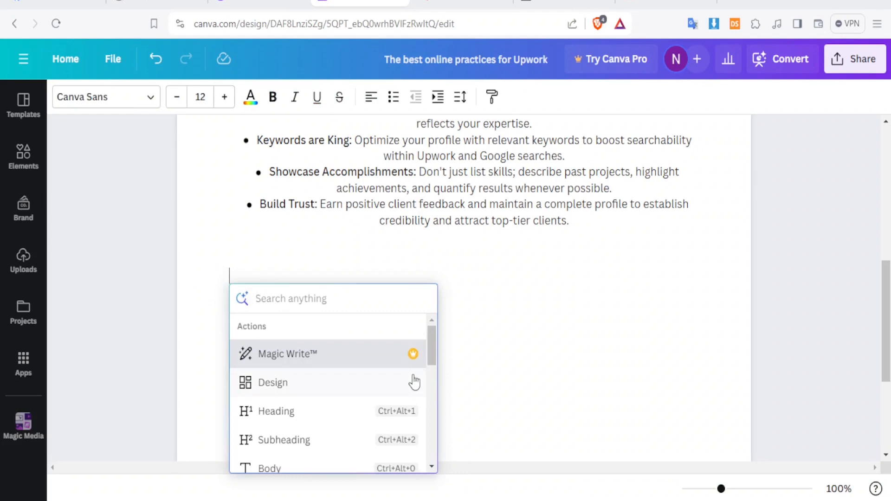
left_click_drag(434, 349, 434, 429)
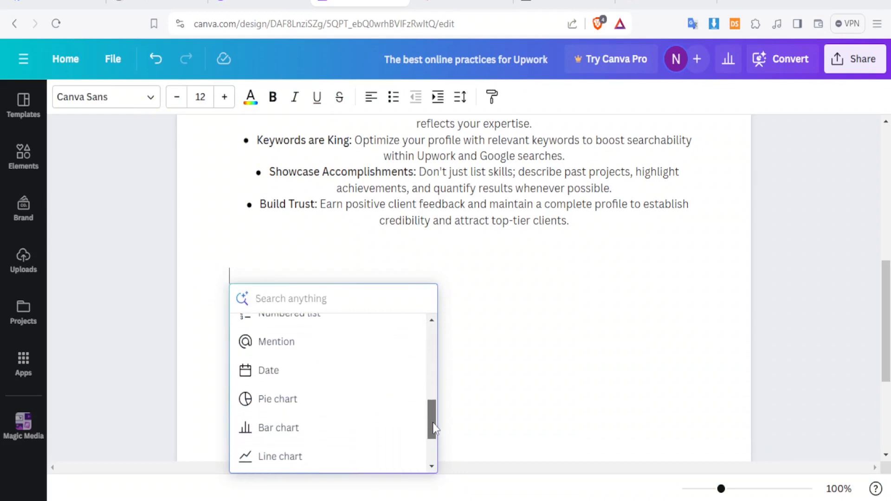
left_click(293, 408)
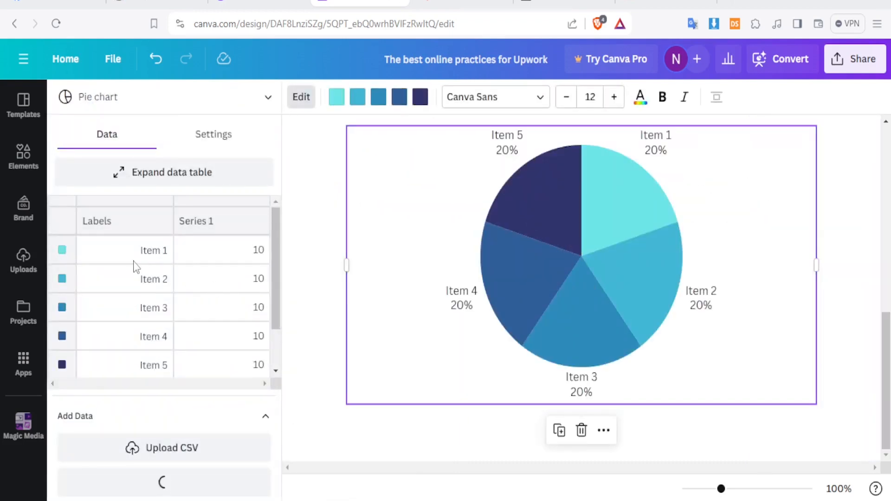
- Rename the chart's Item 1–3 labels to Profile, Budget and Portfolio
left_click(153, 254)
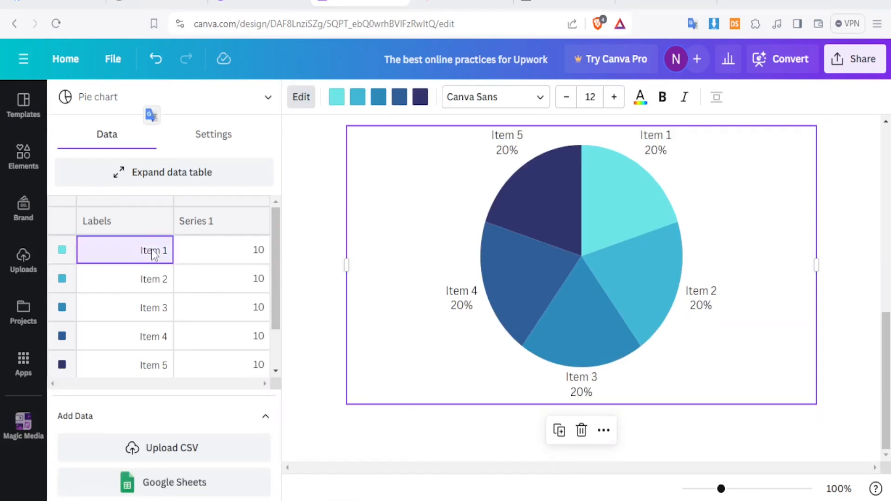
left_click(154, 250)
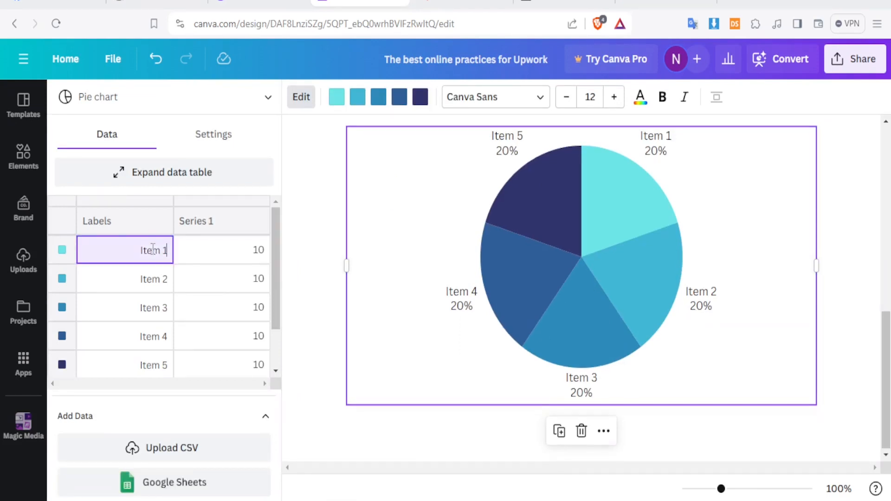
double_click(155, 250)
type("Profile")
left_click(160, 281)
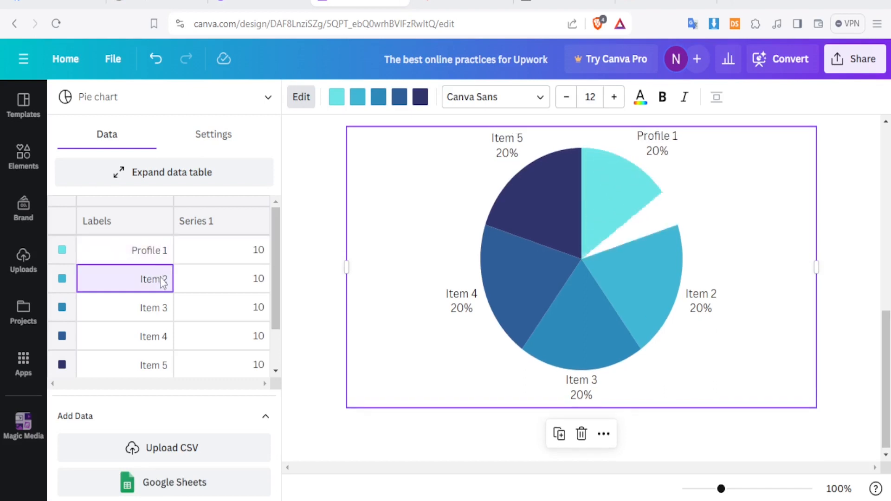
double_click(139, 280)
type("Budget")
left_click(161, 310)
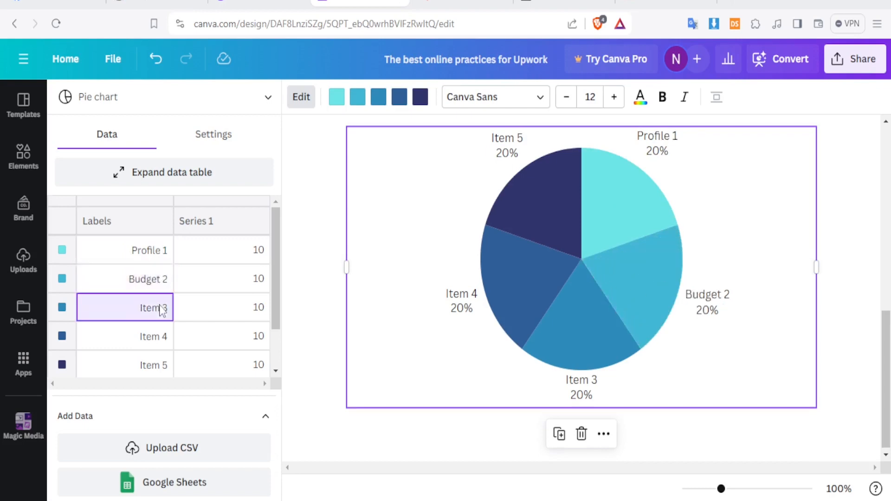
double_click(158, 308)
type("Portfolio")
left_click_drag(277, 306, 281, 358)
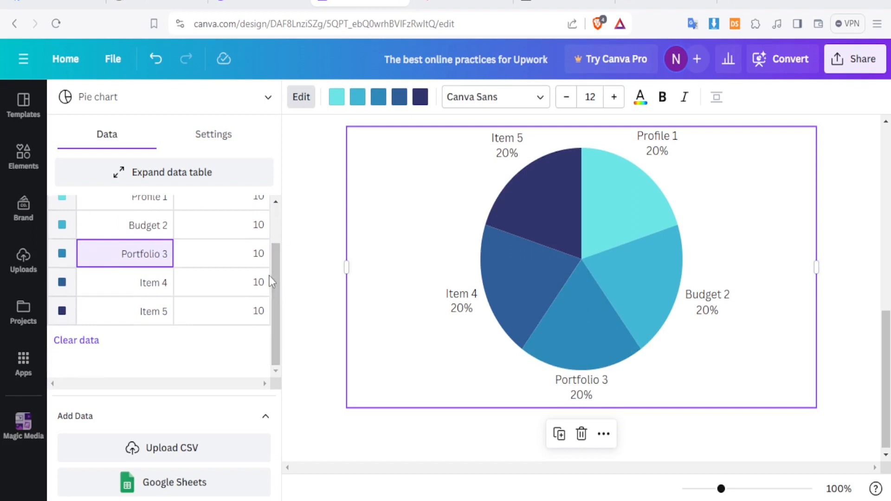
left_click_drag(276, 276, 279, 251)
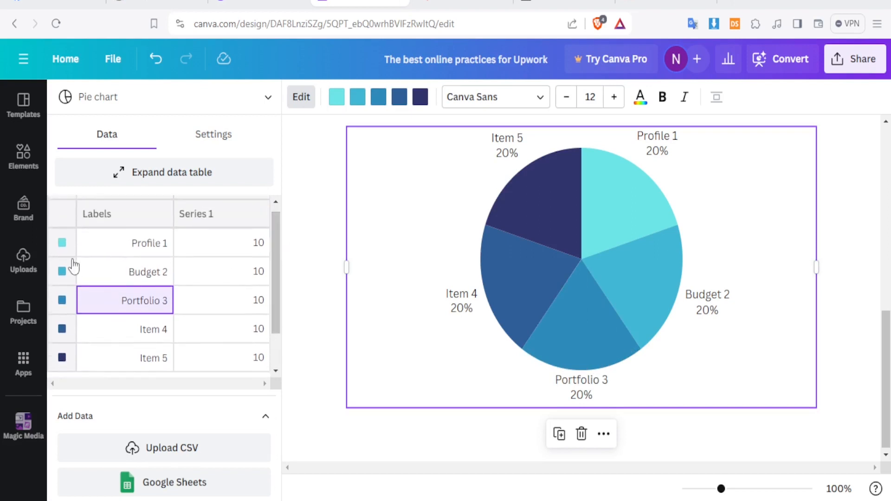
left_click(63, 246)
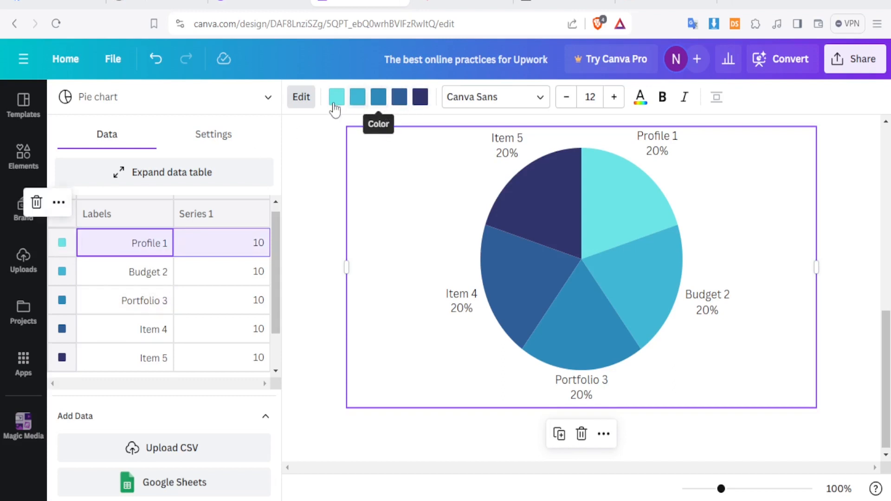
left_click(301, 99)
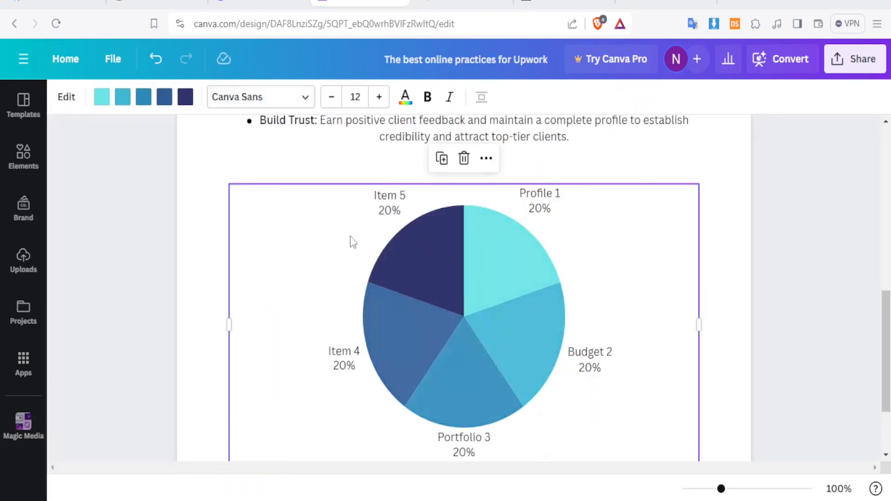
- Recolour the pie chart's Item 5 slice from dark navy to purple
left_click(186, 99)
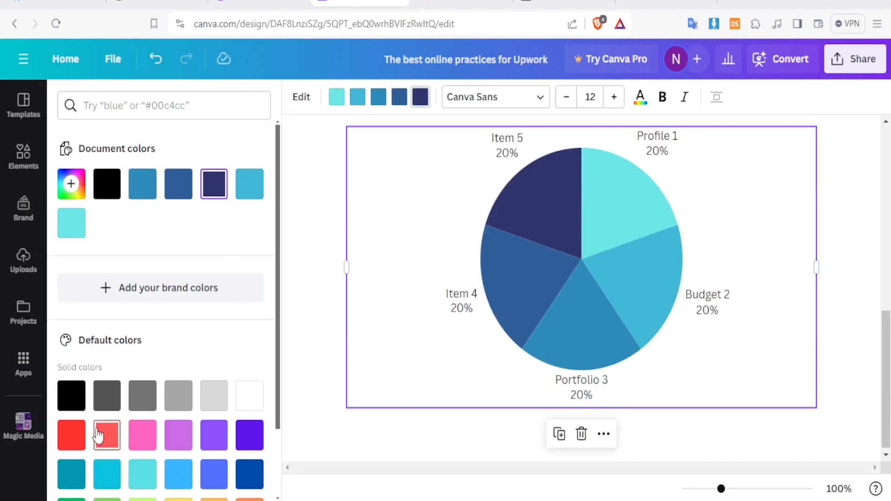
left_click(72, 433)
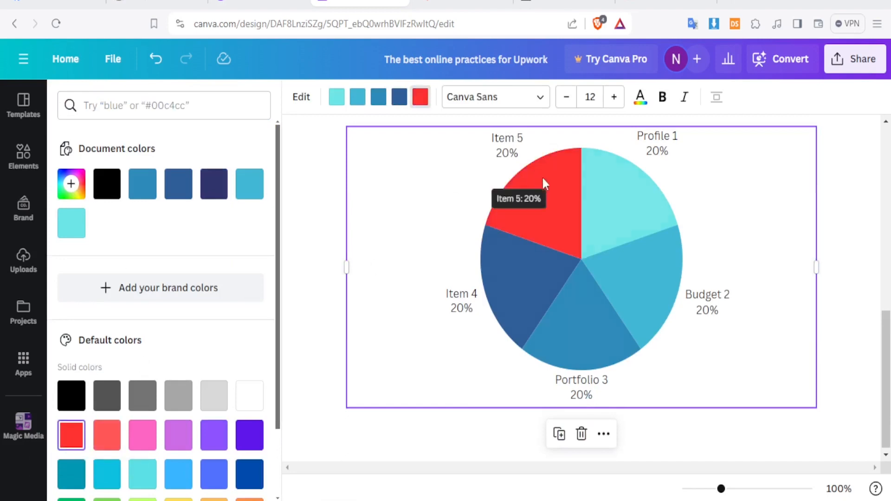
left_click(189, 444)
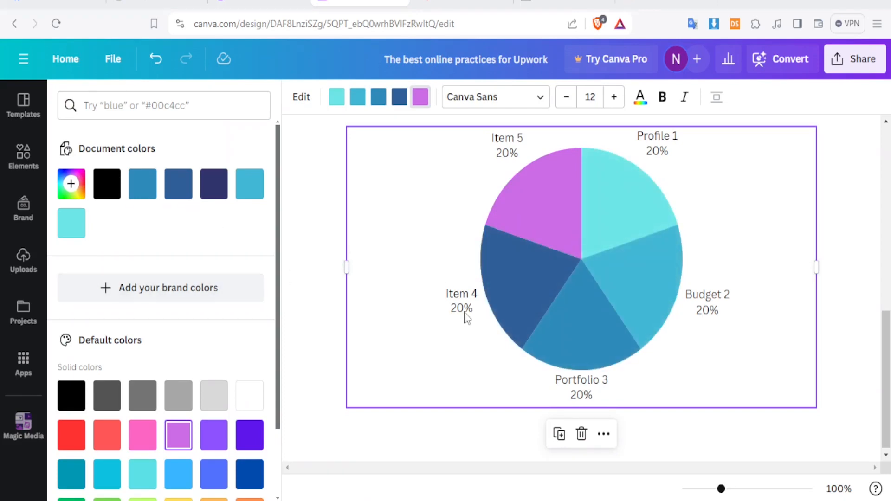
left_click(585, 393)
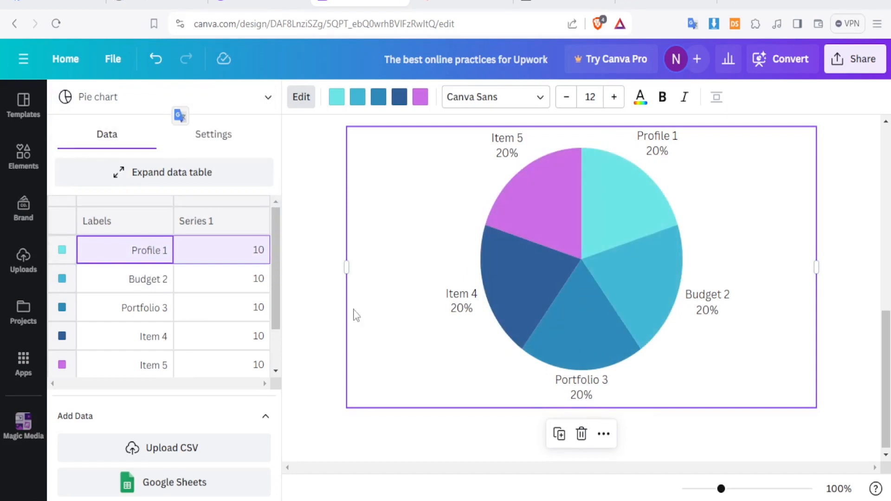
- Change Profile 1's Series 1 value in the chart data to 50
left_click(258, 259)
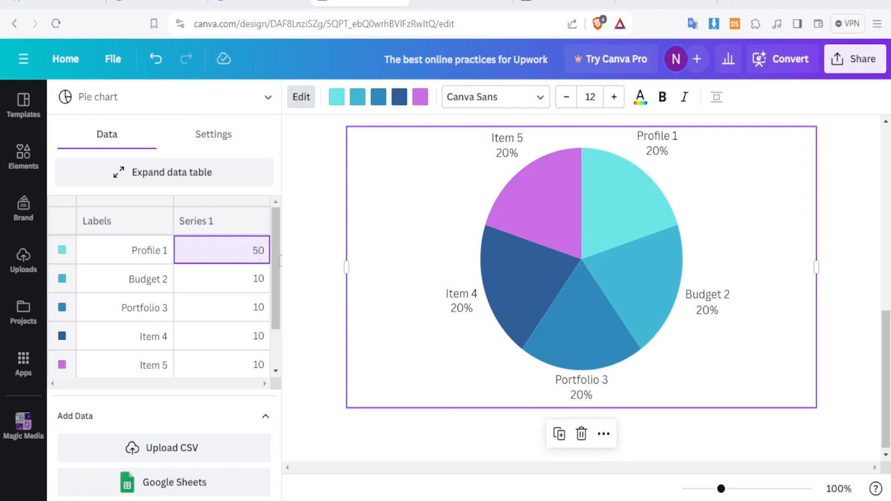
left_click(471, 215)
mouse_move(650, 261)
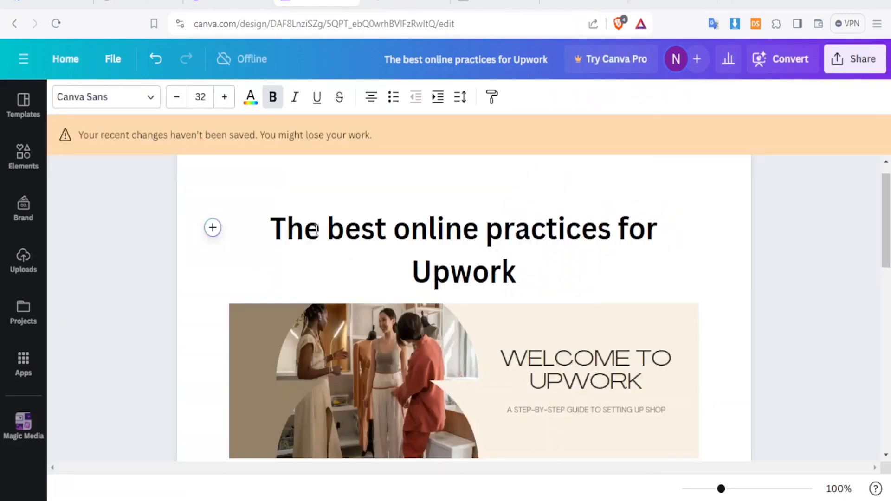
- Scroll down to the bullet tips and bring up the design's Share panel
left_click(295, 227)
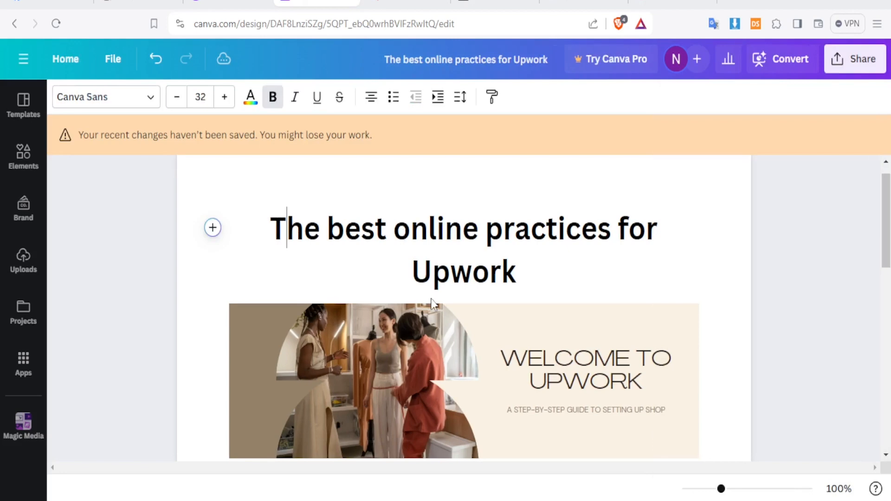
left_click_drag(887, 212, 887, 296)
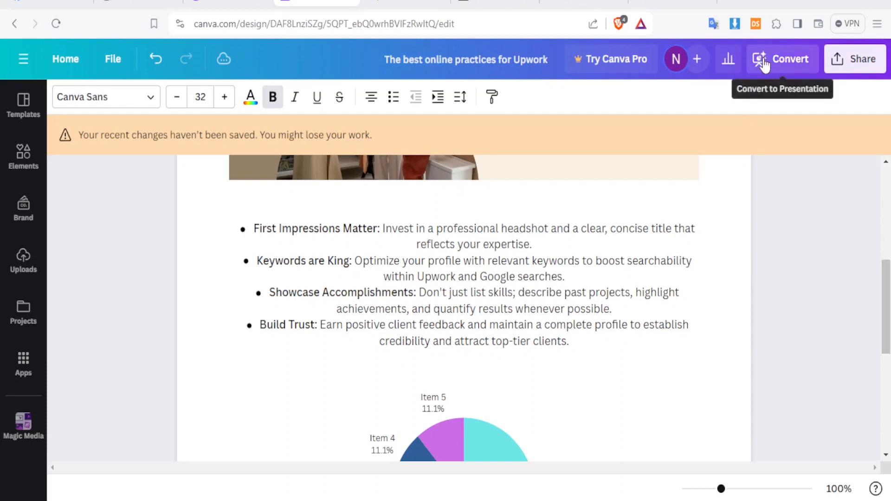
left_click(857, 61)
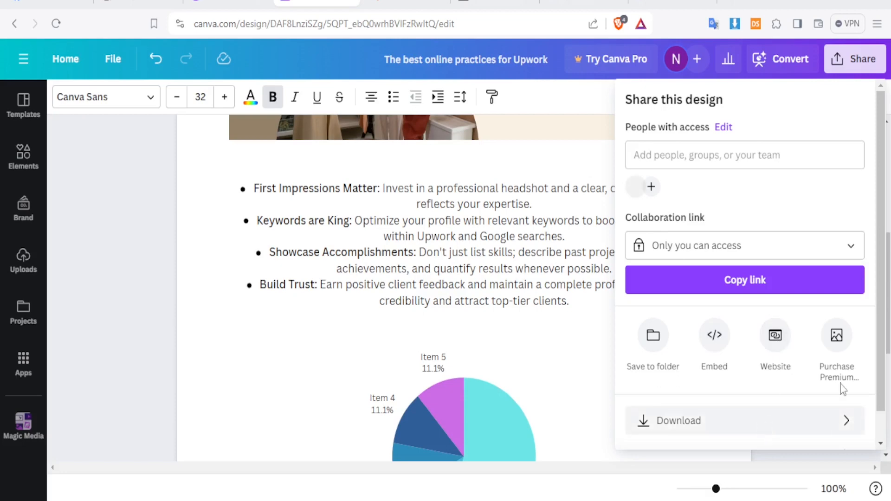
- Review the Download options, keeping the page size at A4
scroll(880, 392, "down", 2)
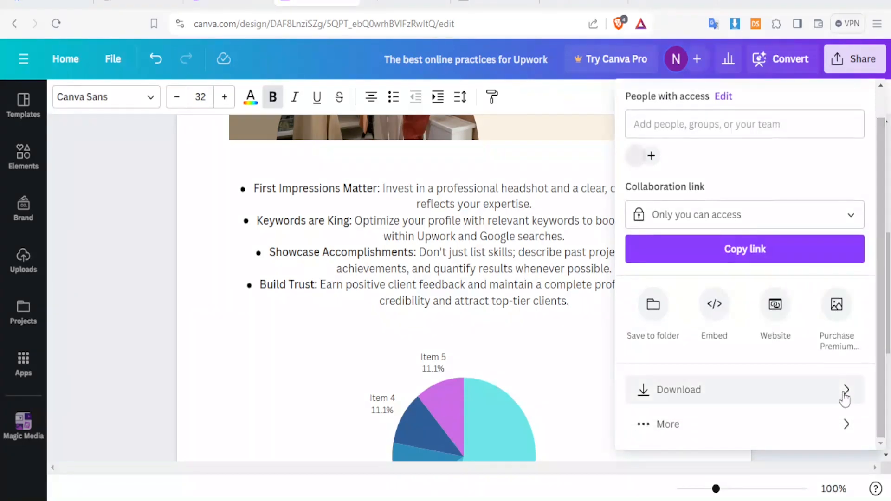
left_click(845, 399)
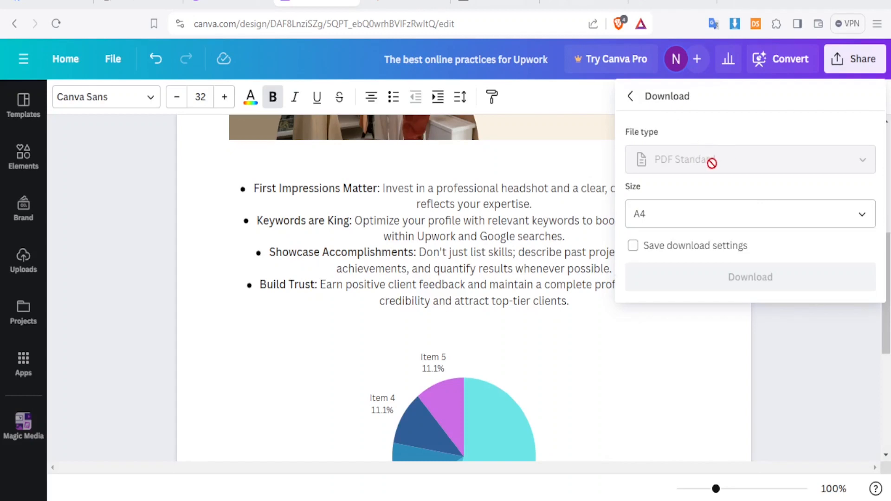
left_click(658, 214)
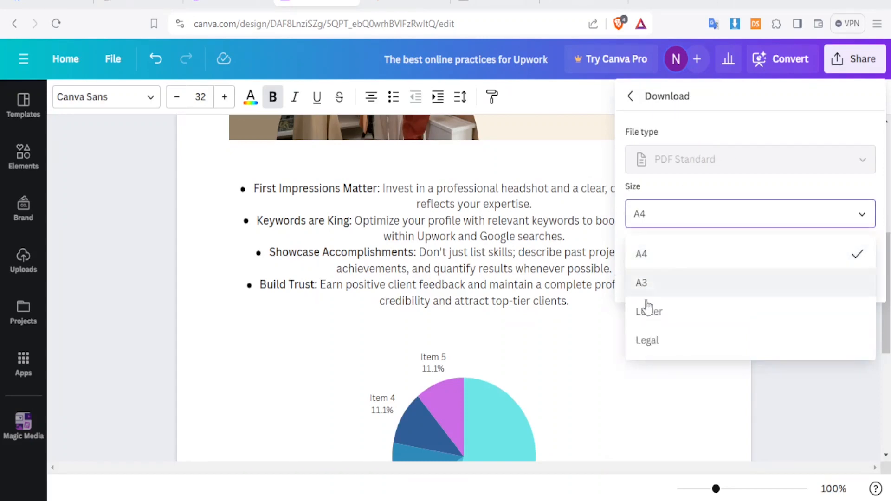
left_click(645, 259)
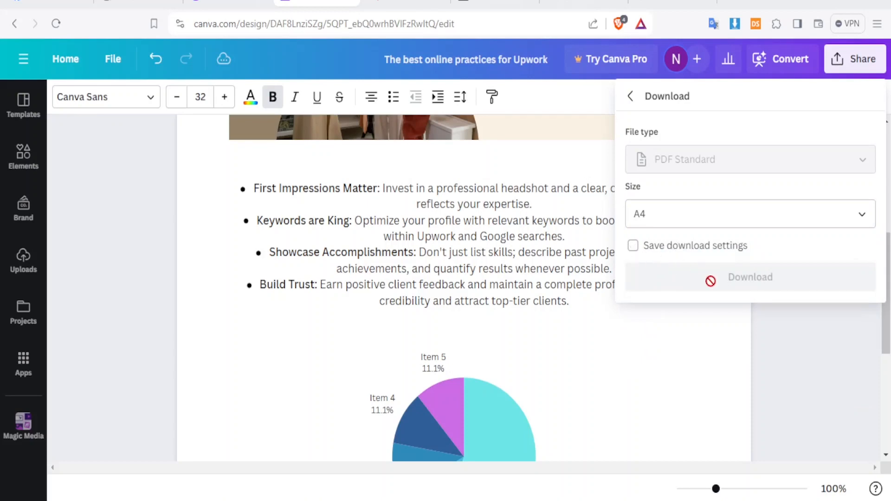
left_click(631, 98)
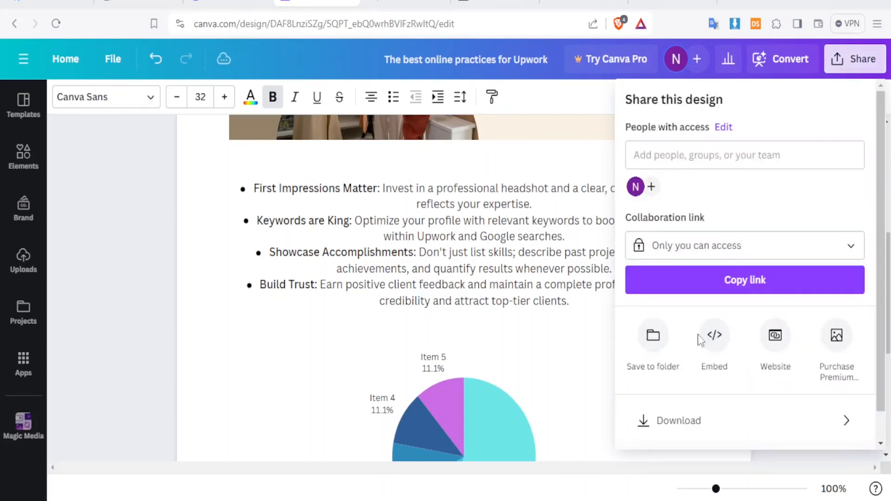
- Browse all publishing options under More, then close the Share panel
scroll(870, 369, "down", 2)
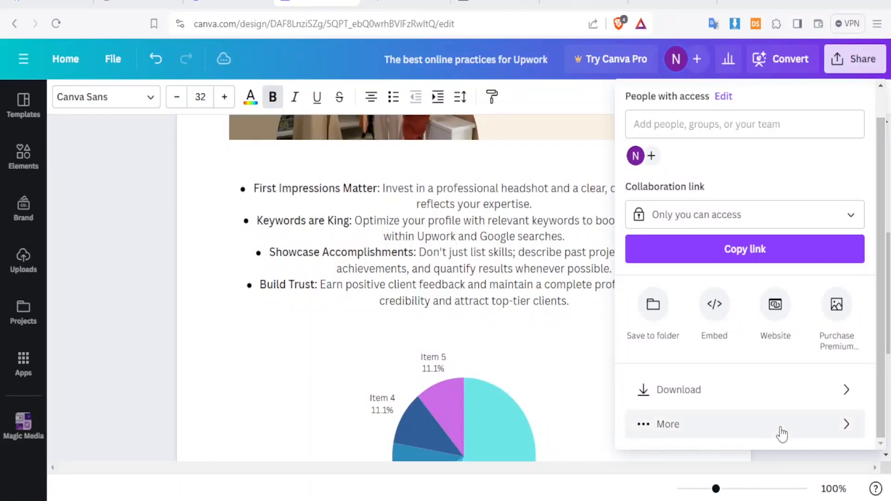
left_click(780, 428)
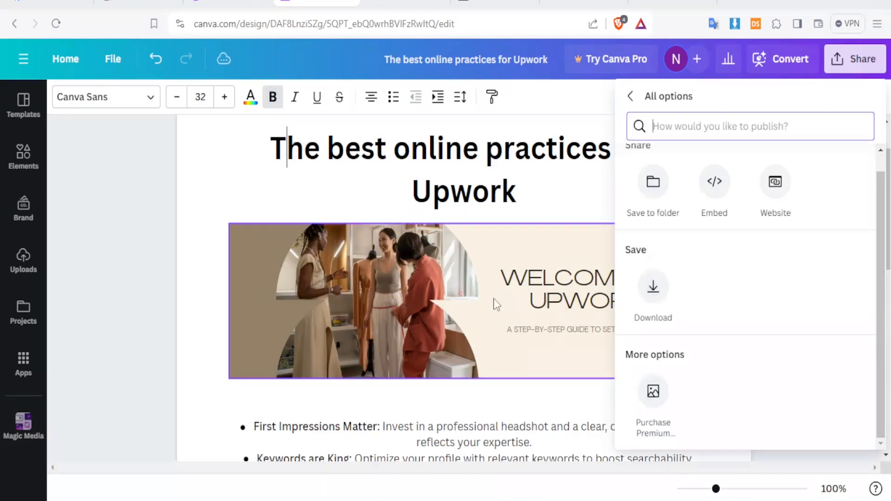
left_click(445, 305)
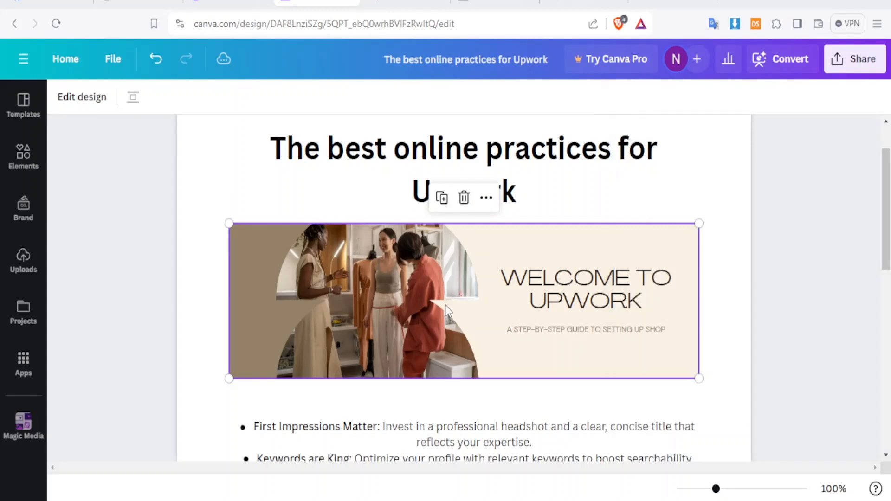
- Scroll back to the top and choose Convert to Presentation
scroll(852, 128, "up", 2)
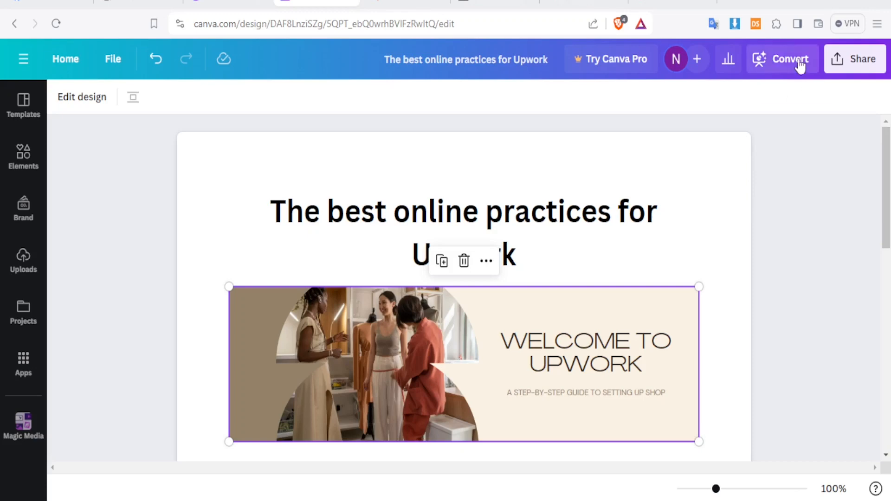
left_click(783, 63)
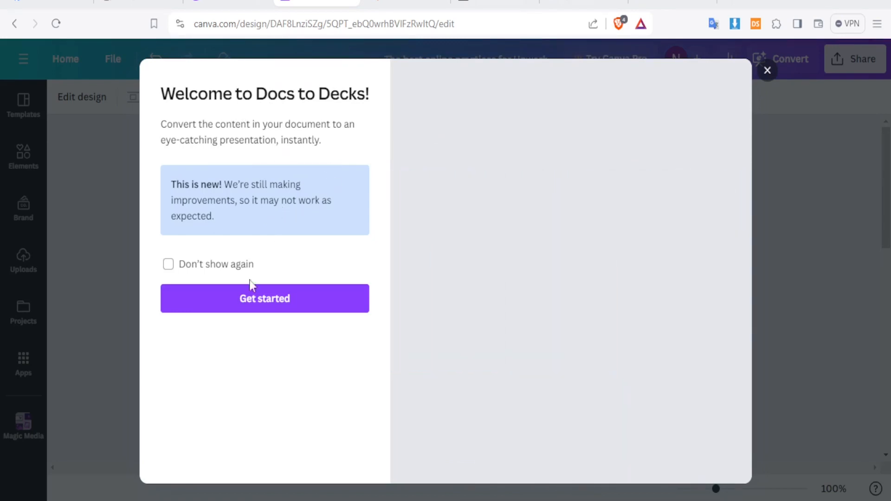
- Start the Docs to Decks conversion with Get started
left_click(233, 303)
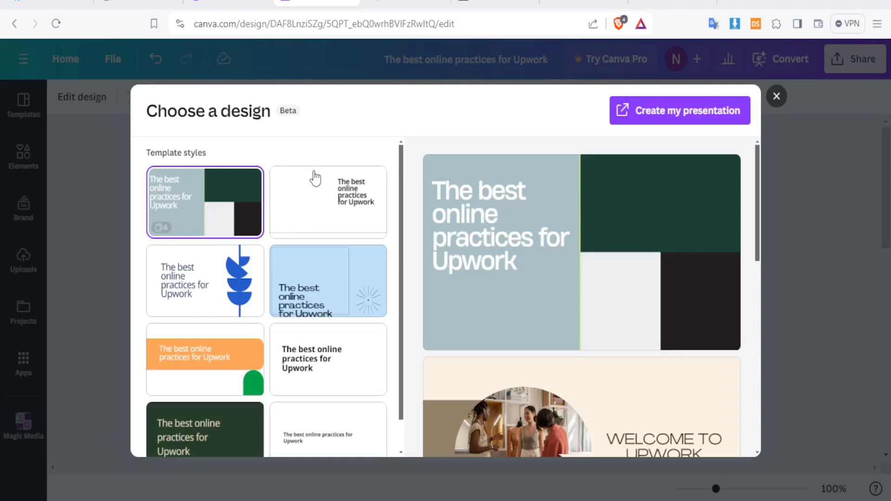
- Preview the white, blue-leaf, light blue, orange-green, white serif and grey-green template styles
left_click(317, 194)
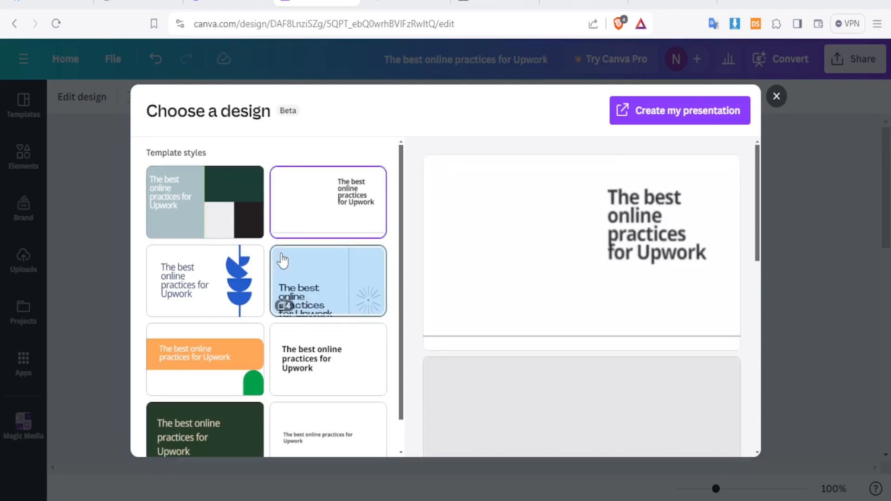
left_click(205, 293)
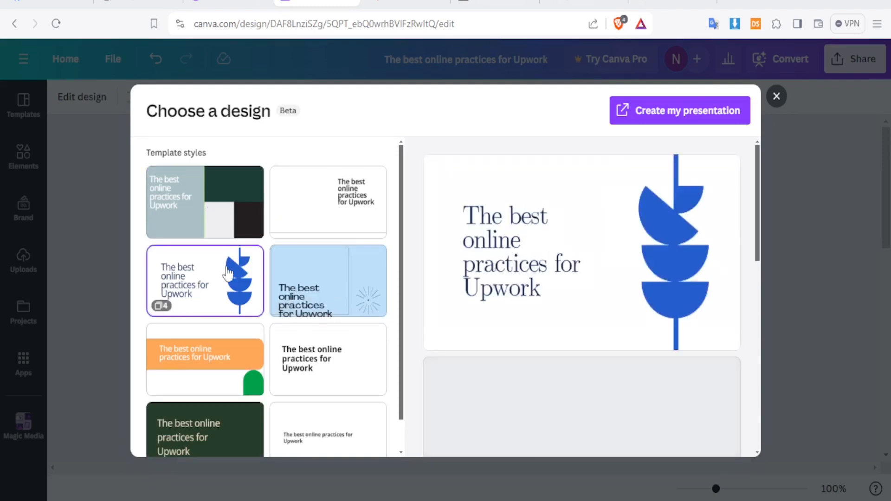
left_click(317, 298)
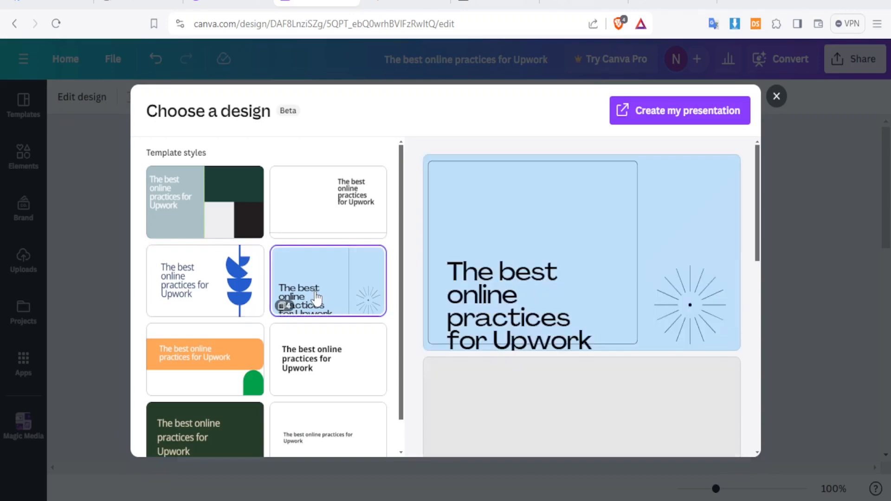
left_click(225, 358)
left_click(324, 360)
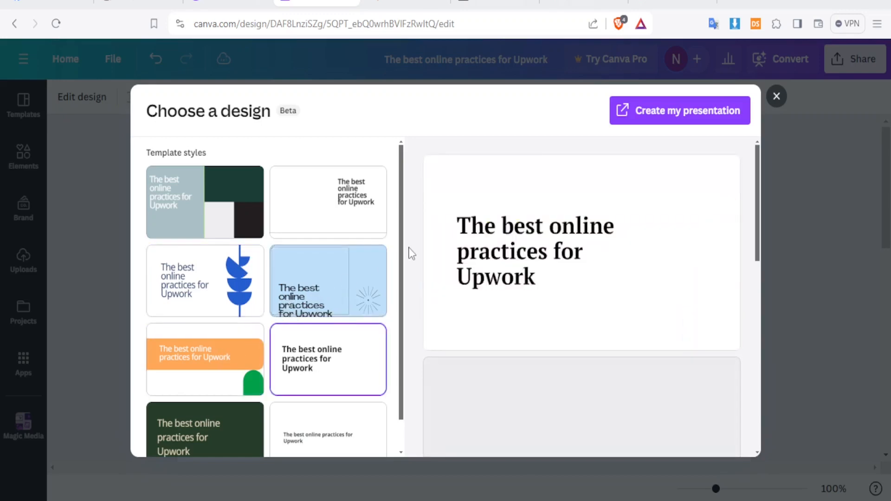
left_click_drag(404, 271, 404, 314)
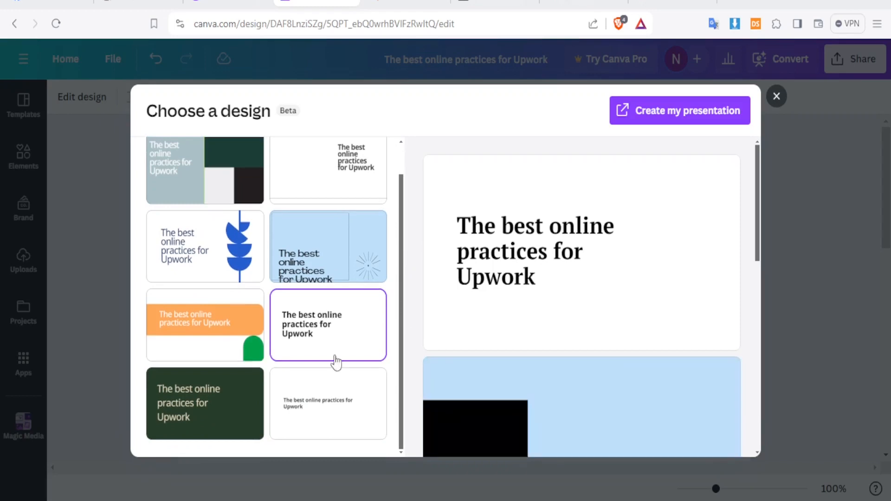
left_click(182, 170)
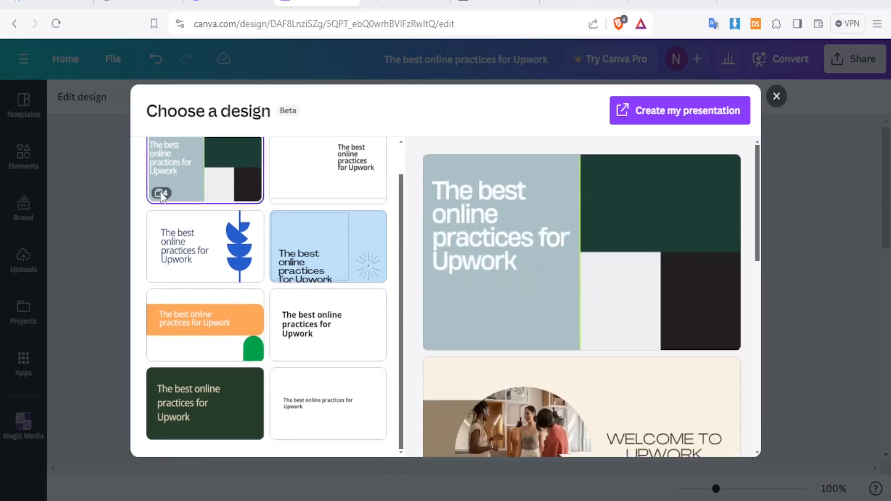
- Scroll through plain white, bold serif and dark green previews, then pick the blue-leaf style
mouse_move(758, 158)
left_mouse_down()
mouse_move(764, 357)
mouse_move(754, 151)
left_mouse_up()
left_click(325, 174)
left_click_drag(759, 174, 767, 308)
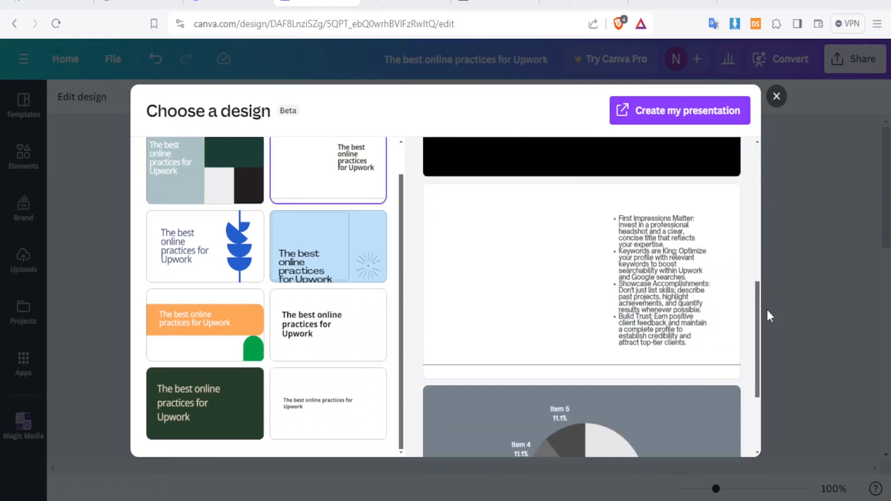
left_click(376, 322)
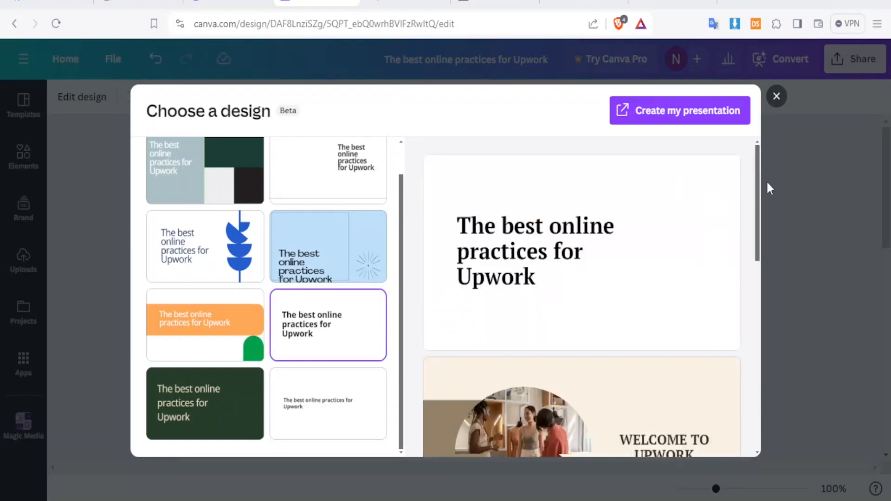
left_click_drag(760, 185, 776, 386)
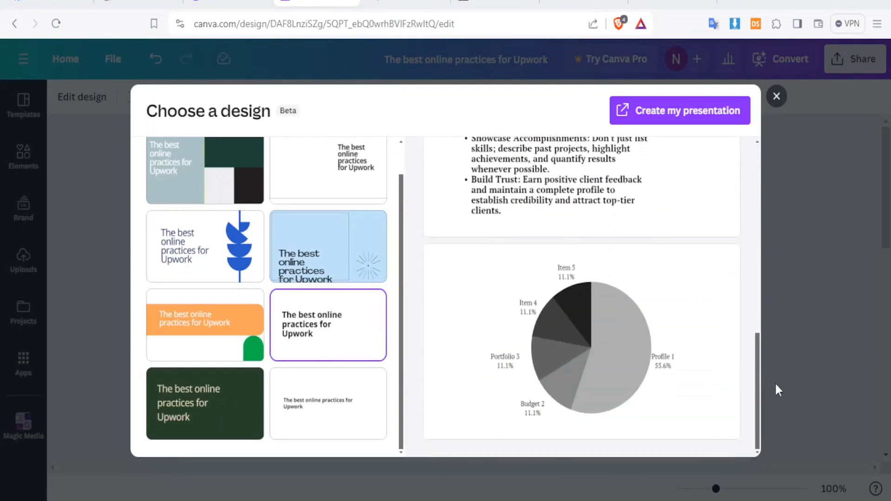
left_click(209, 427)
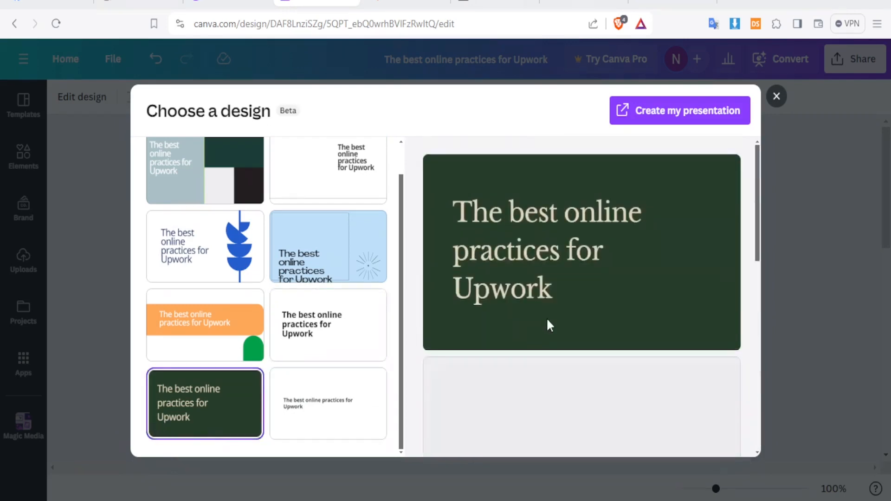
left_click_drag(757, 196, 767, 419)
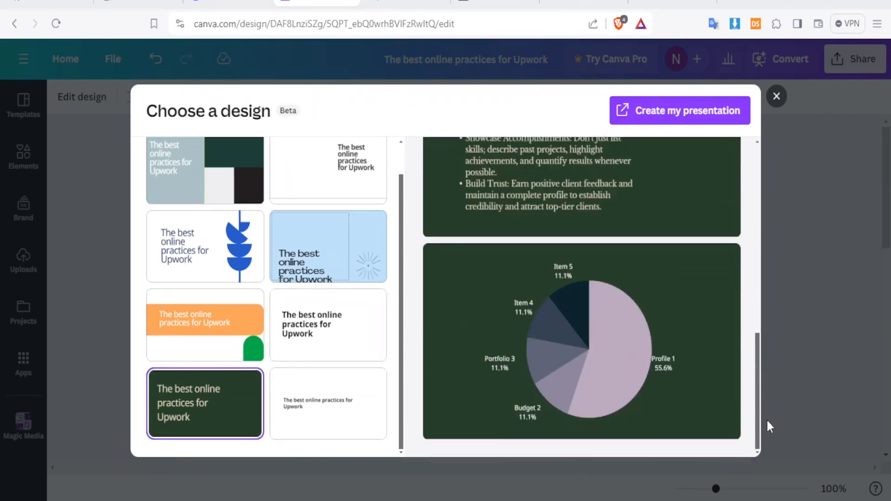
left_click(195, 251)
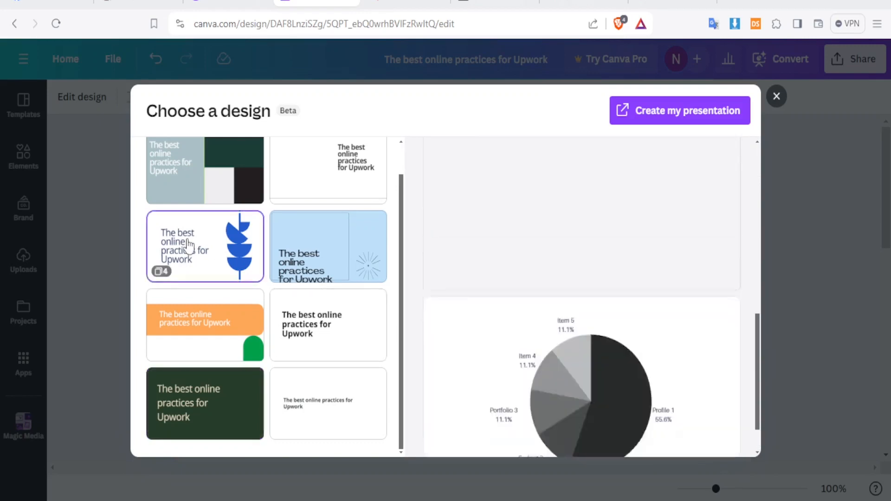